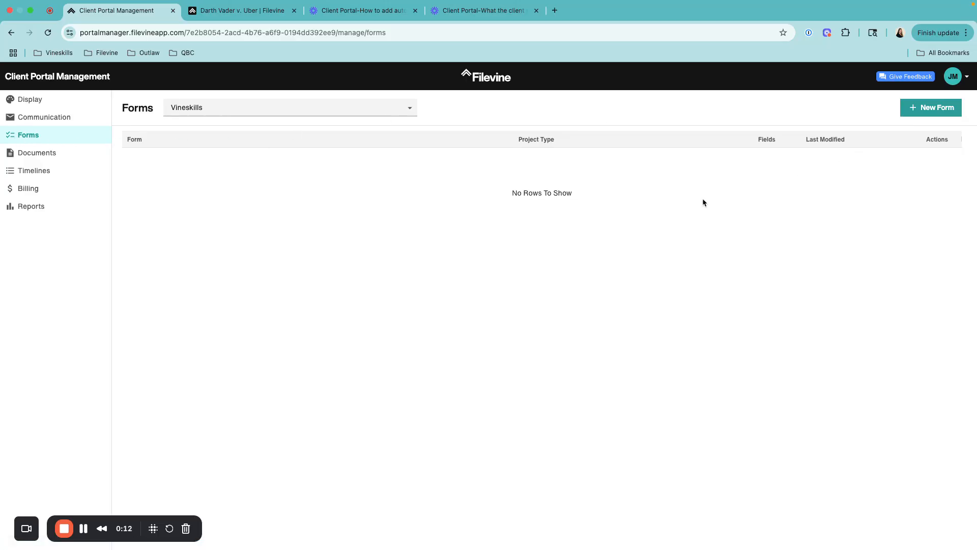
# - Create a new form assigned to the VSBP:Personal Injury project type
pyautogui.click(934, 107)
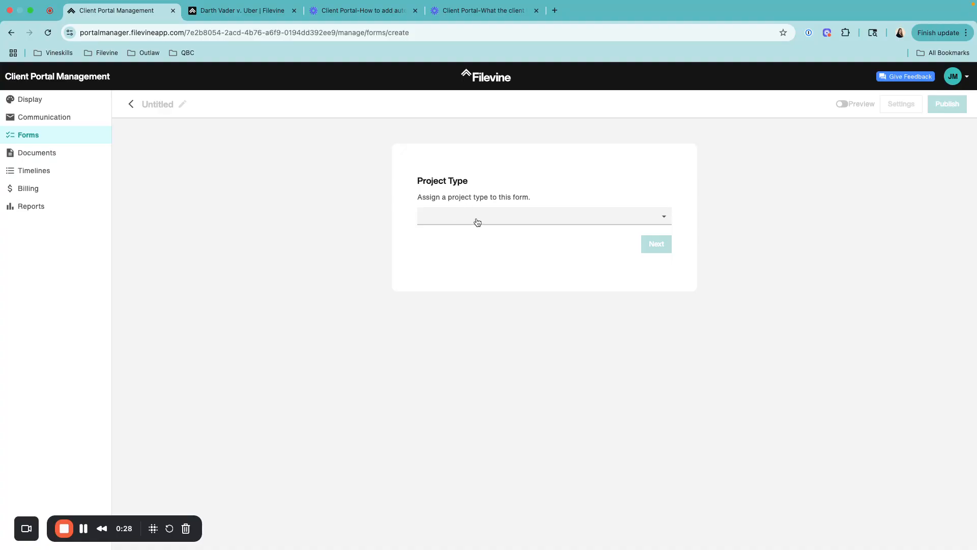
pyautogui.click(478, 222)
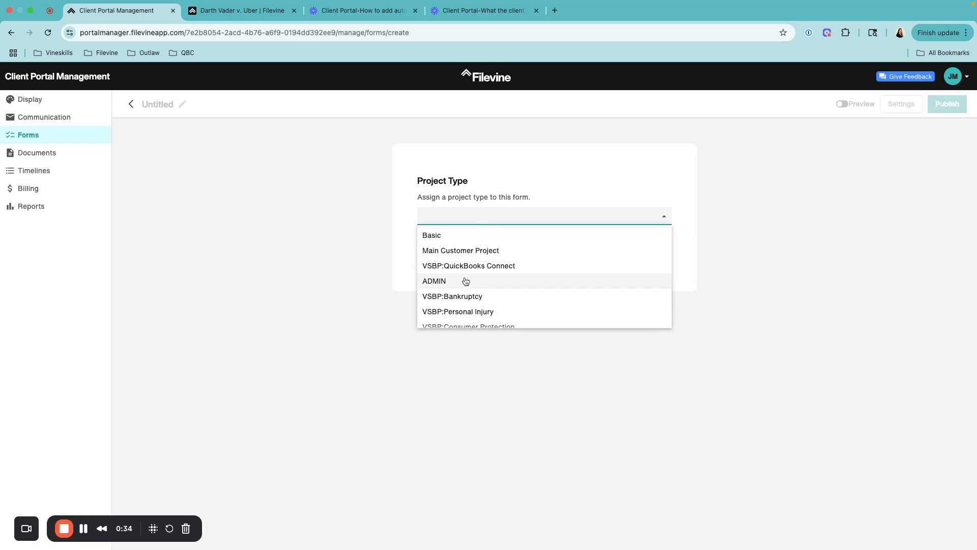
pyautogui.click(461, 312)
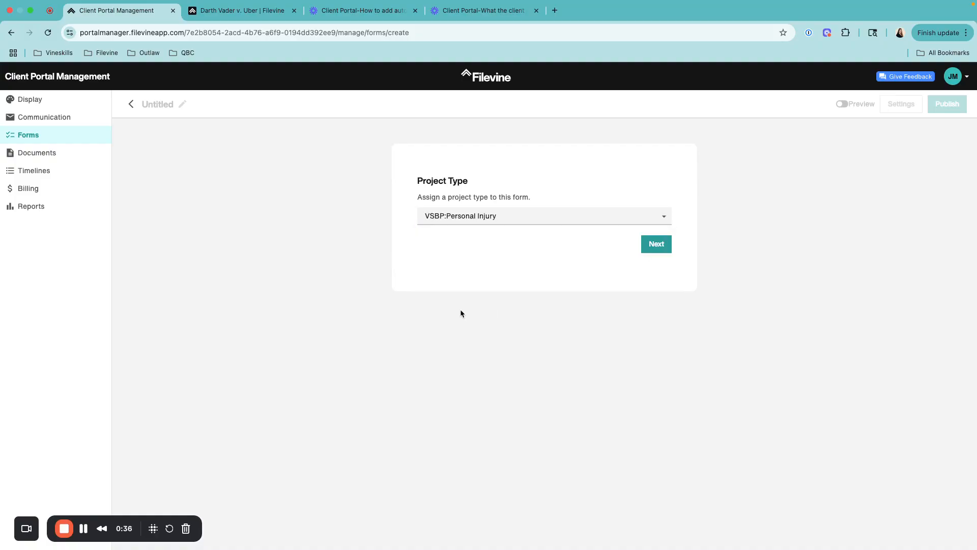
pyautogui.click(655, 245)
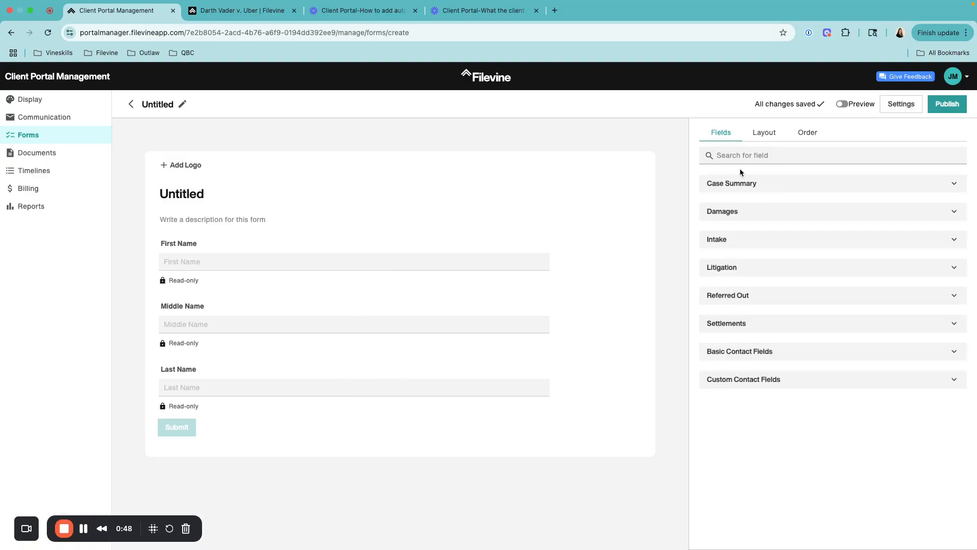
# - Add the Date of Intake, Incident Type and Other Incident Type fields from the Intake section to the form
pyautogui.click(731, 242)
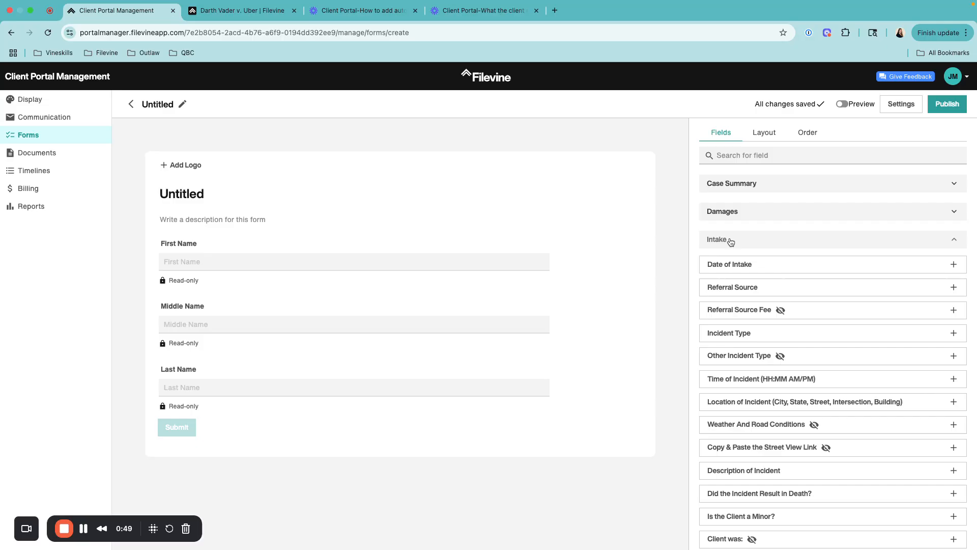
pyautogui.click(751, 269)
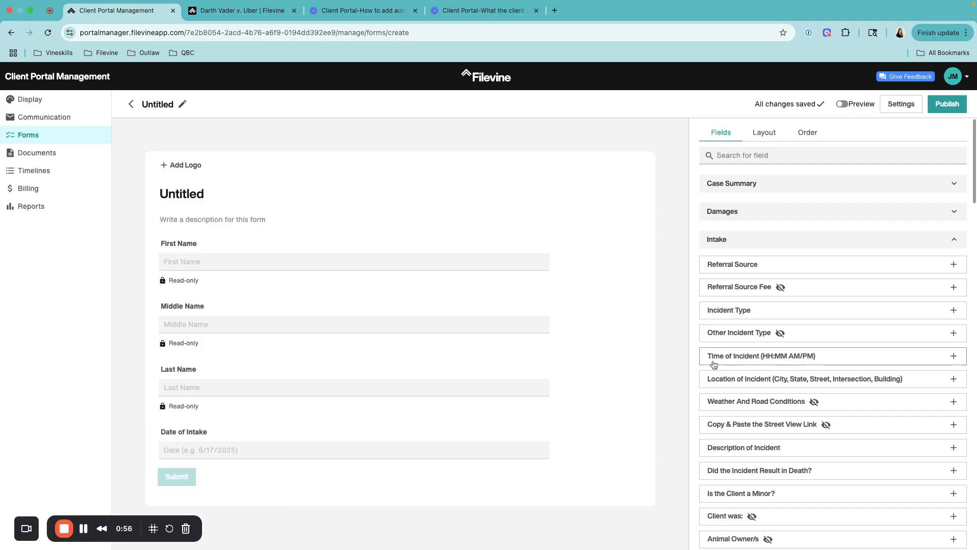
pyautogui.scroll(-2, 714, 365)
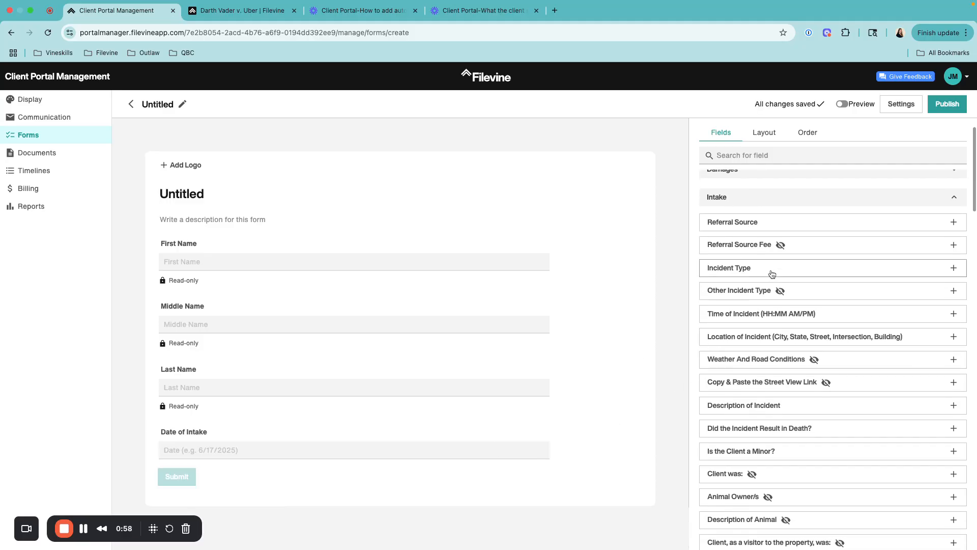
pyautogui.click(772, 271)
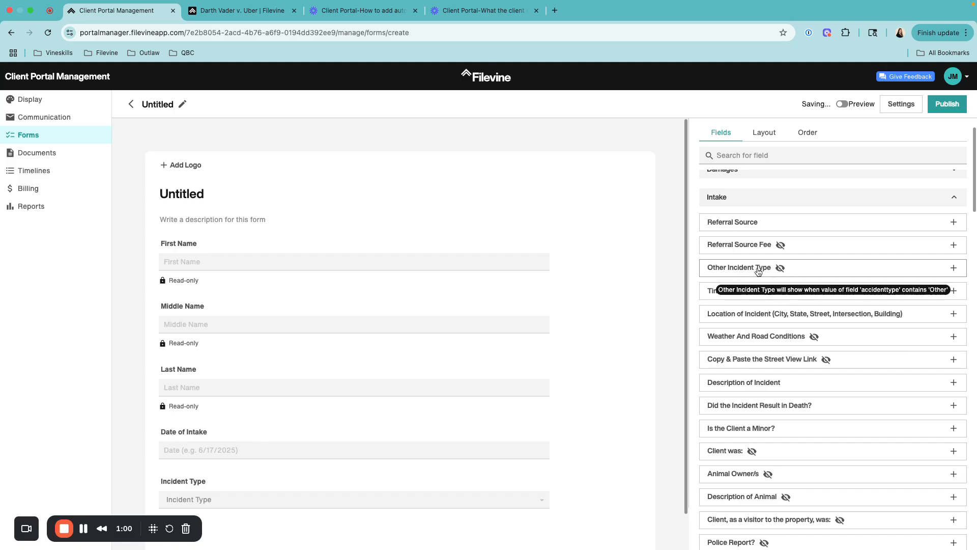
pyautogui.click(758, 270)
pyautogui.scroll(-3, 463, 408)
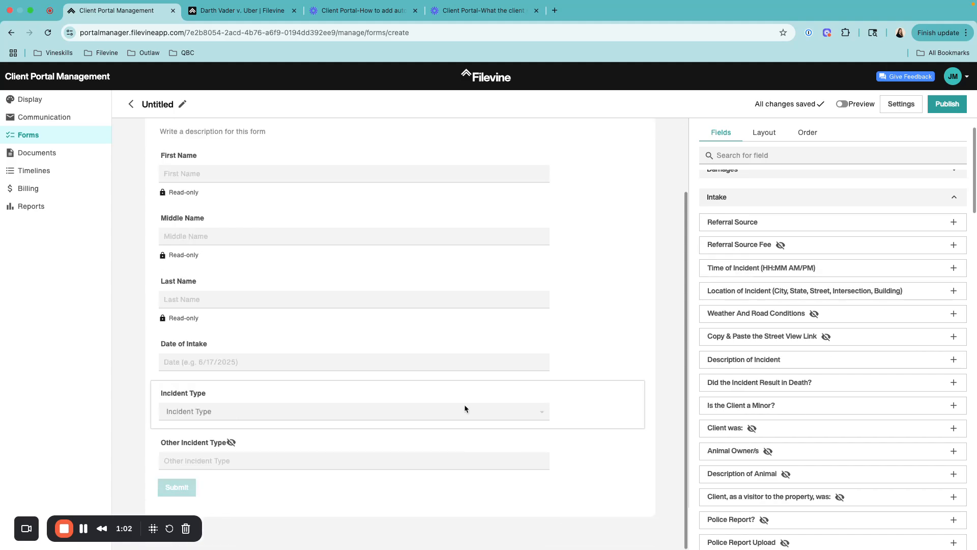
# - Open the Incident Type field's settings to view its helper text, translation and field type options
pyautogui.click(296, 411)
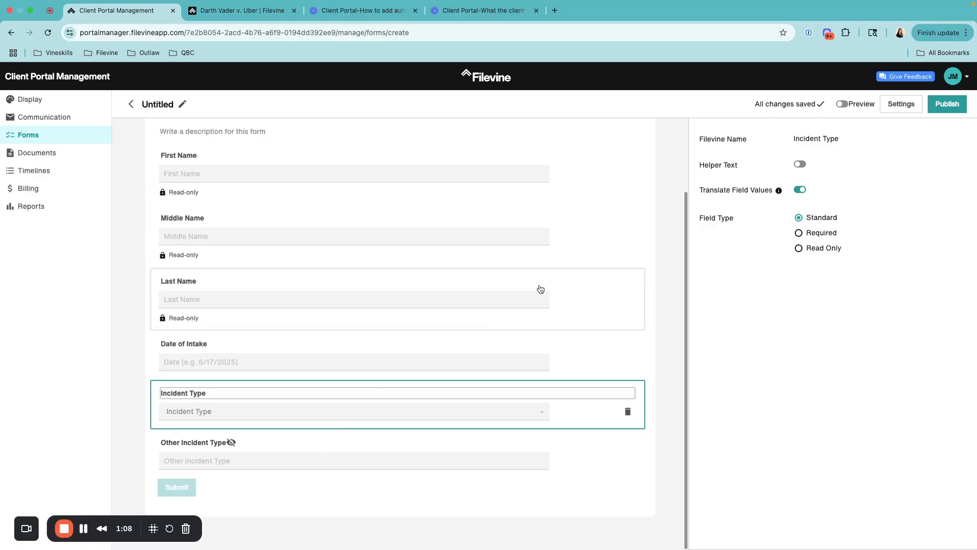
pyautogui.scroll(3, 498, 327)
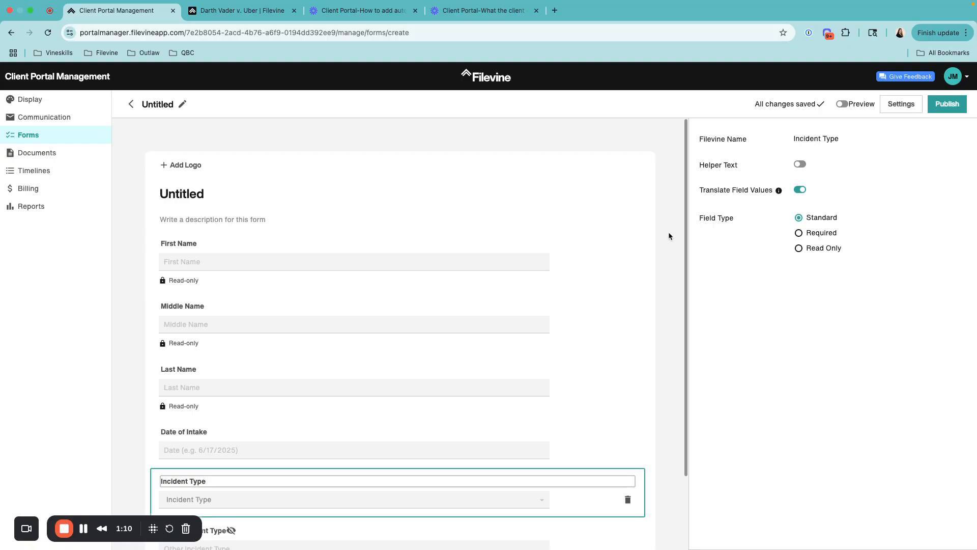
pyautogui.scroll(-3, 575, 386)
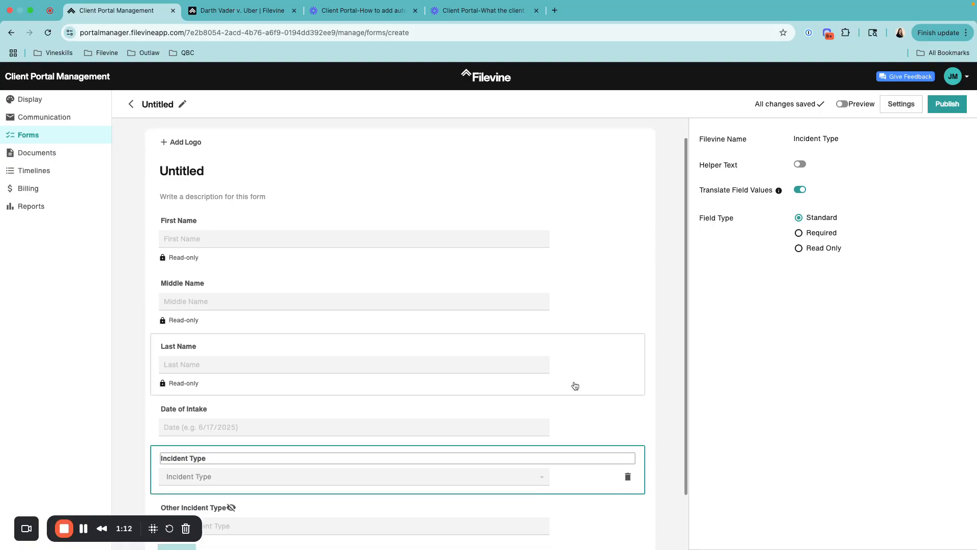
pyautogui.scroll(3, 448, 421)
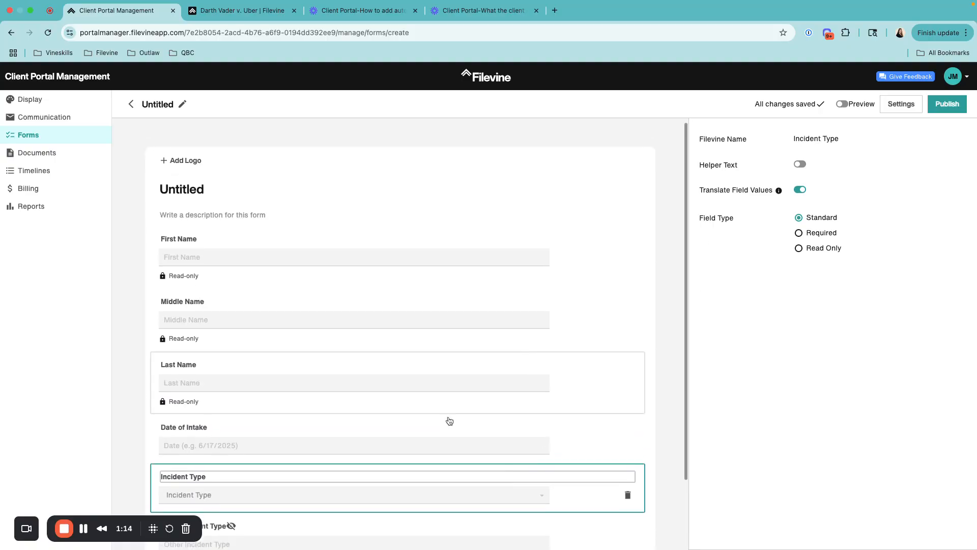
# - Set the field type of the First Name, Middle Name and Last Name fields to Required
pyautogui.click(394, 247)
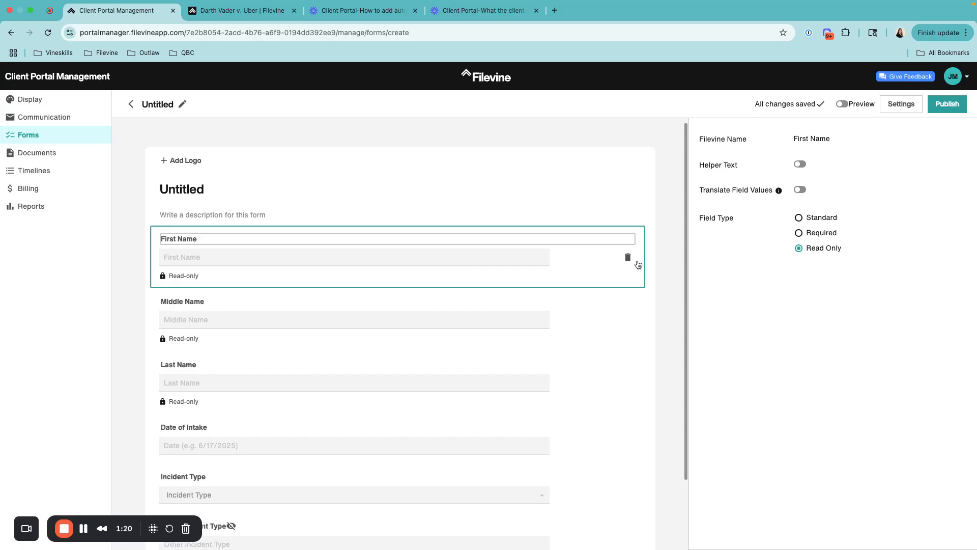
pyautogui.click(799, 218)
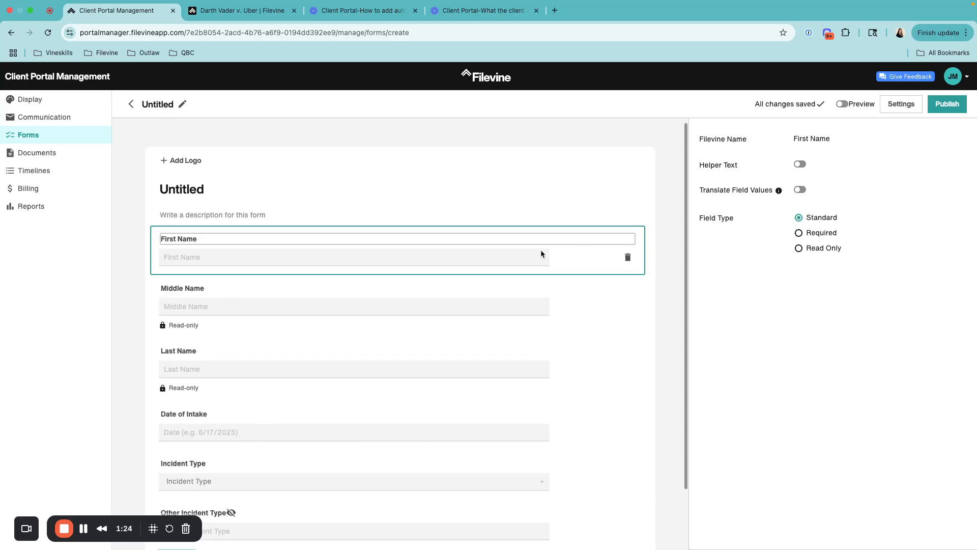
pyautogui.click(512, 236)
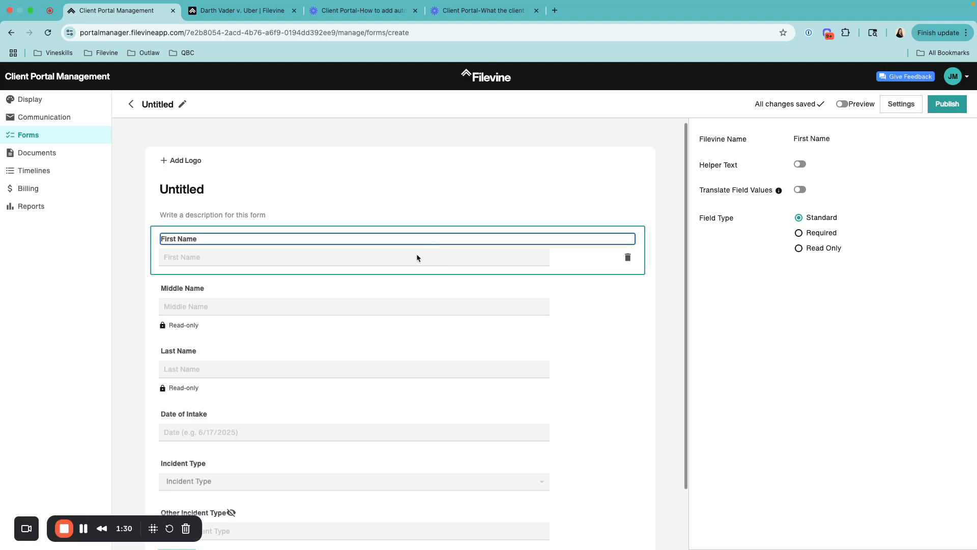
pyautogui.click(821, 234)
pyautogui.click(439, 291)
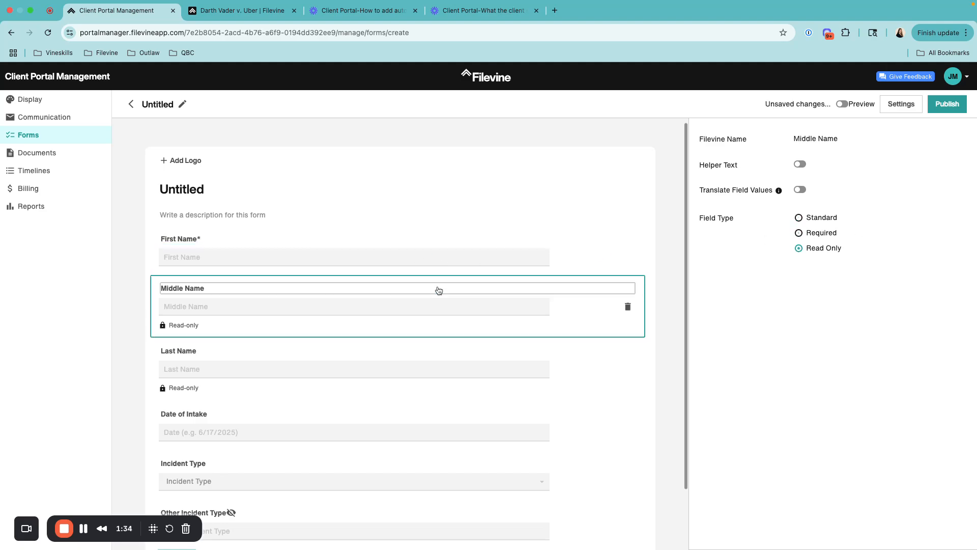
pyautogui.click(821, 232)
pyautogui.click(545, 334)
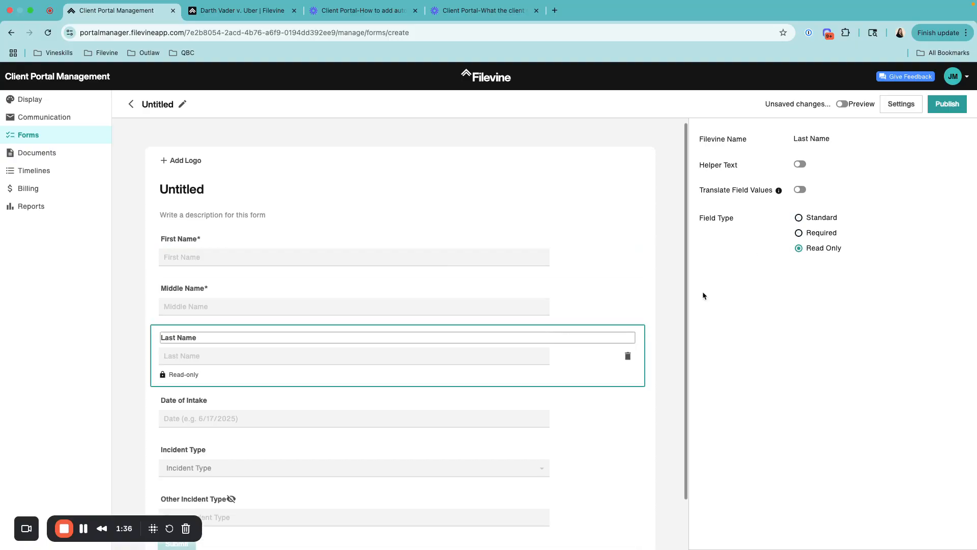
pyautogui.click(799, 232)
pyautogui.scroll(-2, 461, 435)
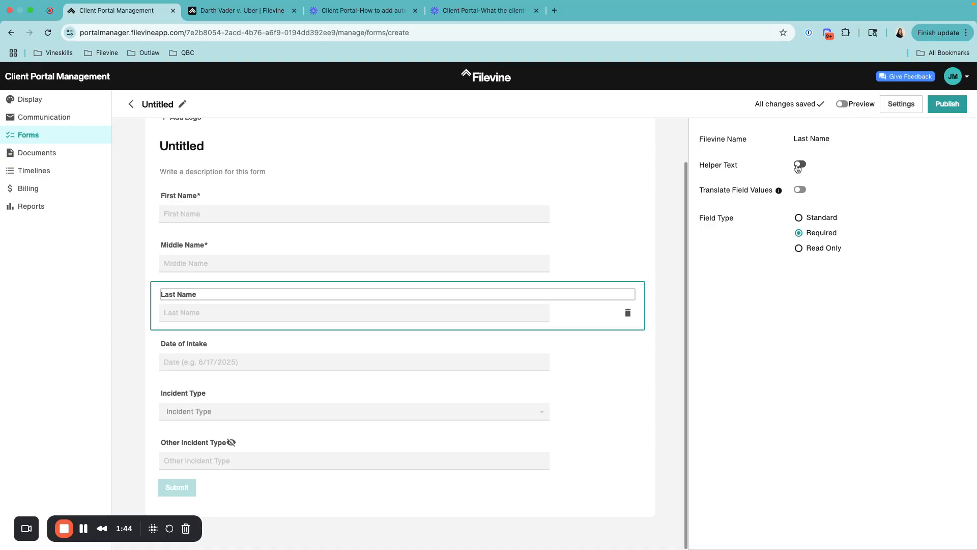
# - Enable helper text on the First Name field and set it to "Please share your legal First Name"
pyautogui.click(439, 213)
pyautogui.click(801, 164)
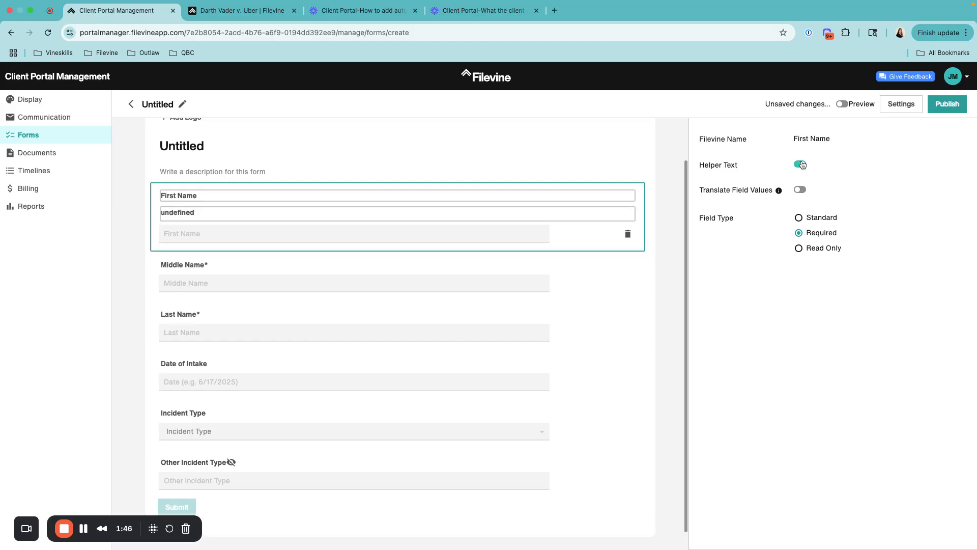
pyautogui.click(495, 214)
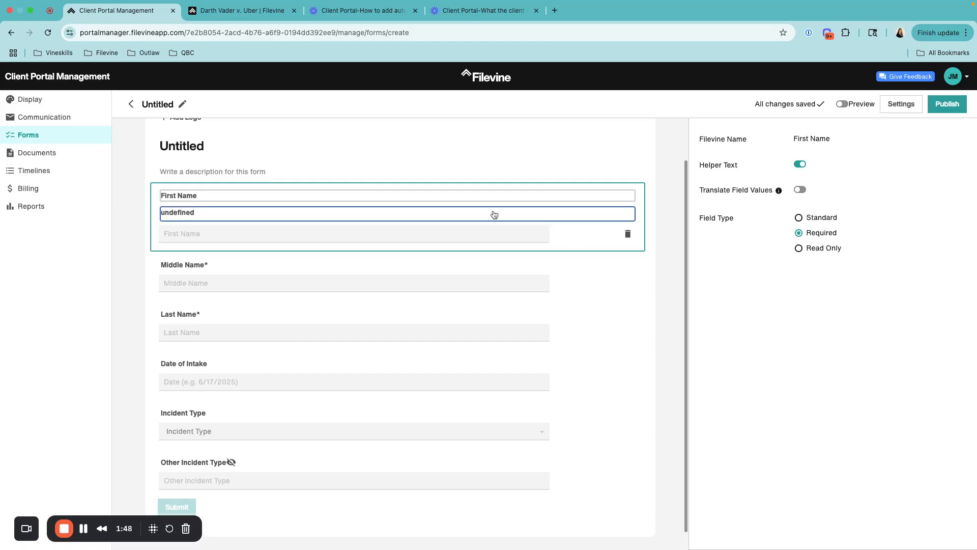
pyautogui.press('super+a')
pyautogui.write('Pleae ent')
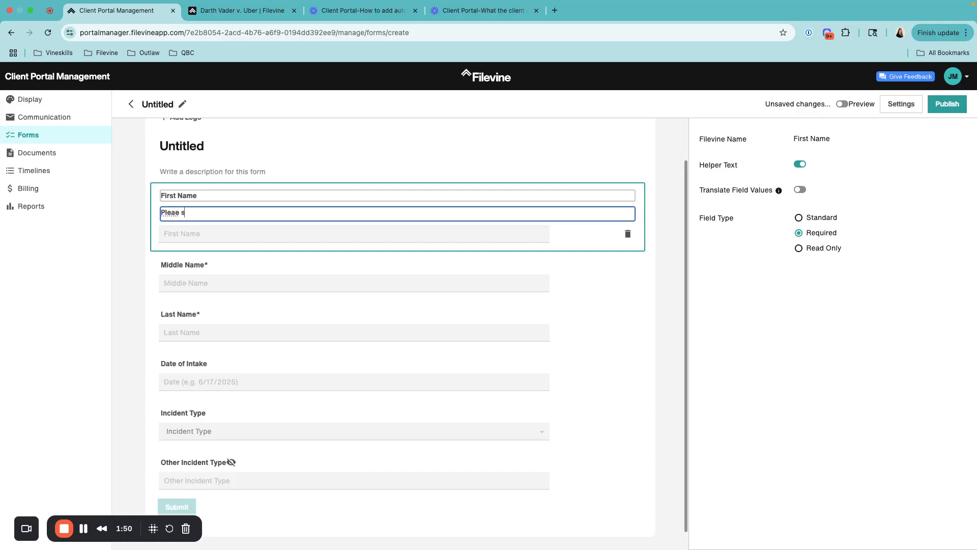
pyautogui.press('BackSpace')
pyautogui.press('BackSpace')
pyautogui.press('BackSpace')
pyautogui.press('BackSpace')
pyautogui.write('share yo')
pyautogui.write('ur legal')
pyautogui.write(' First Anm')
pyautogui.write(' Name')
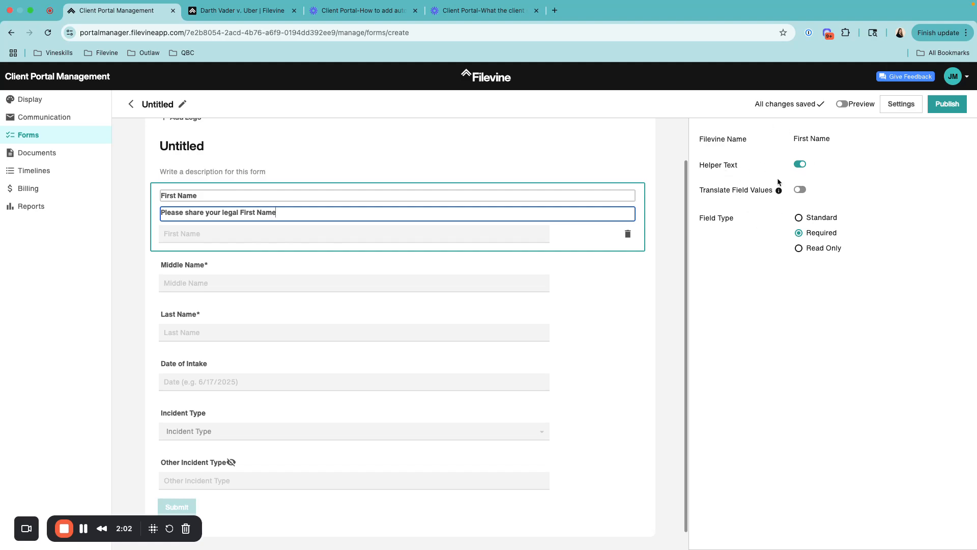
pyautogui.moveTo(780, 193)
# - Add the logo above the form and set the form's heading to "Intake Form"
pyautogui.scroll(2, 316, 300)
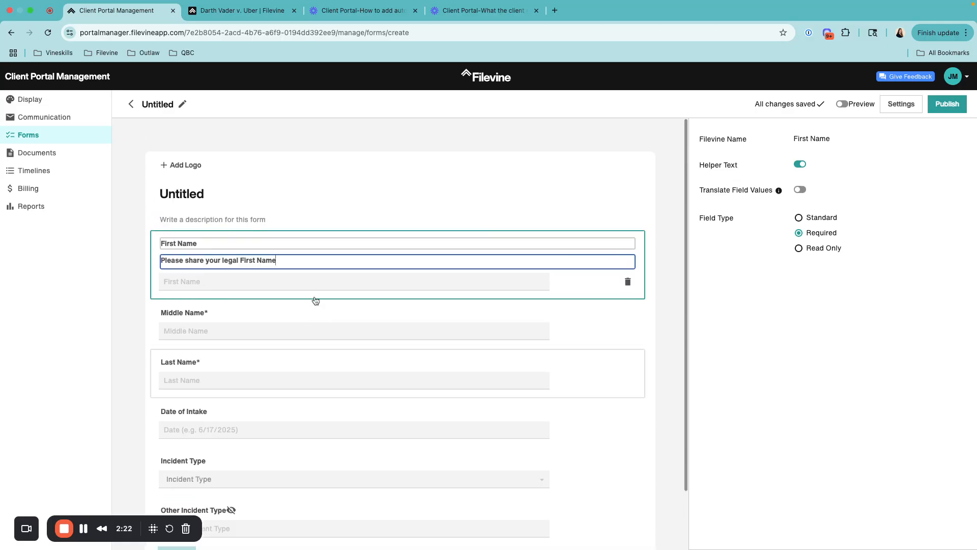
pyautogui.click(171, 164)
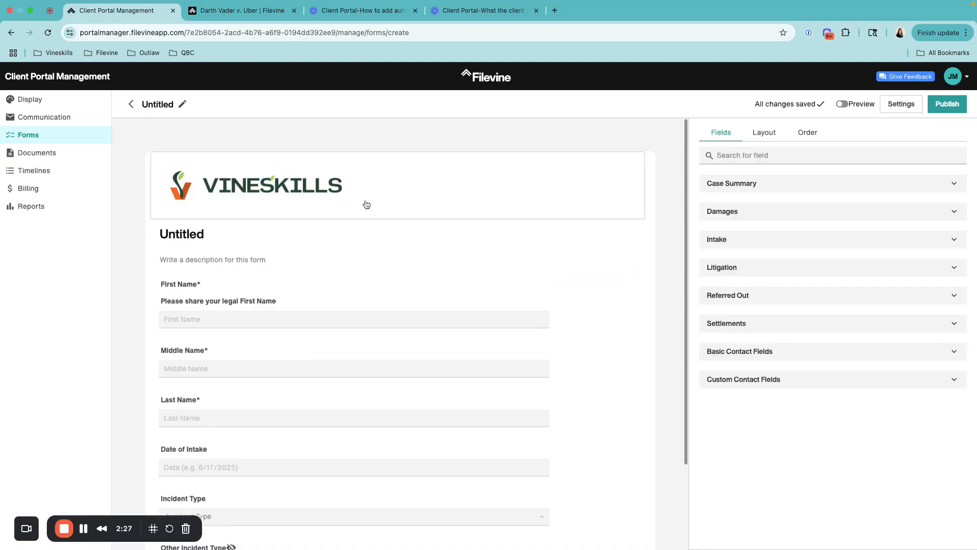
pyautogui.click(215, 238)
pyautogui.write('Intake Form')
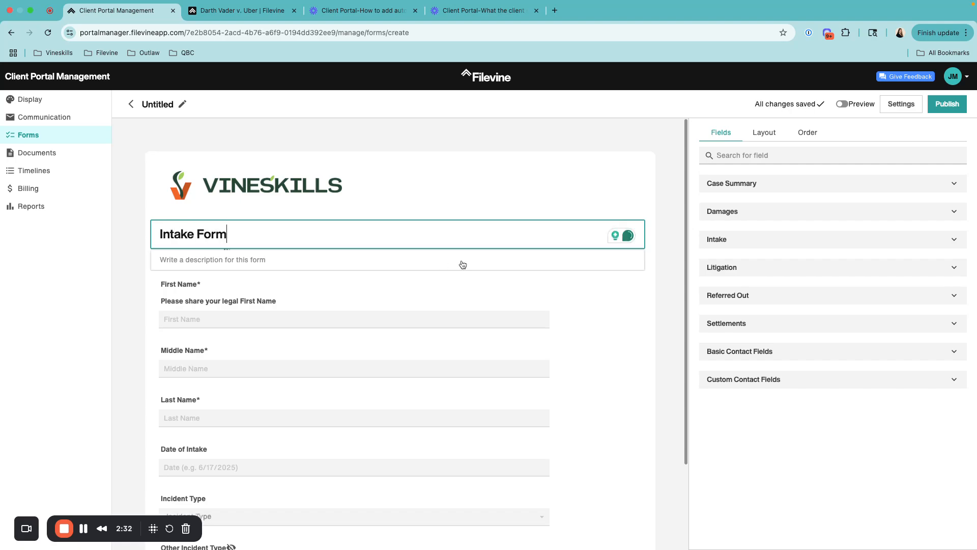
pyautogui.click(458, 264)
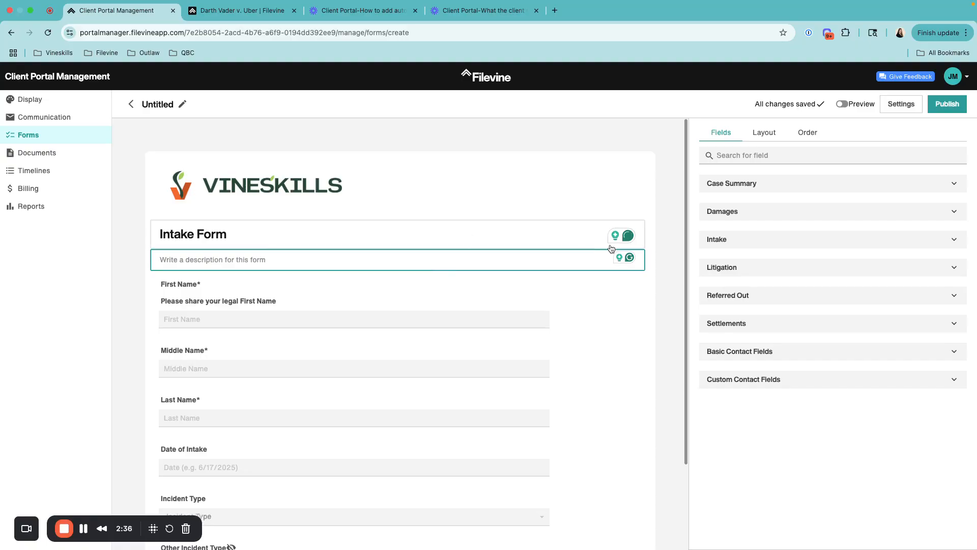
pyautogui.scroll(-1, 560, 298)
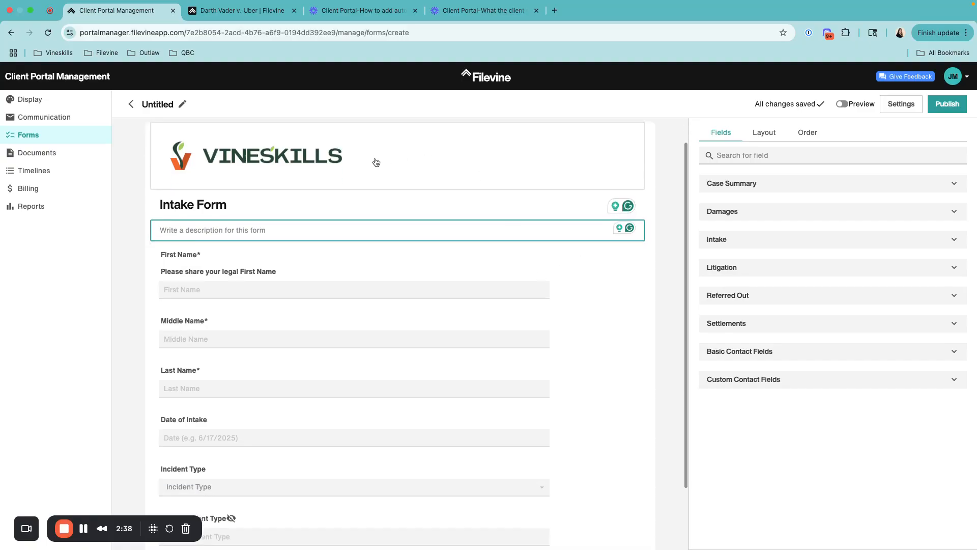
pyautogui.scroll(-1, 395, 270)
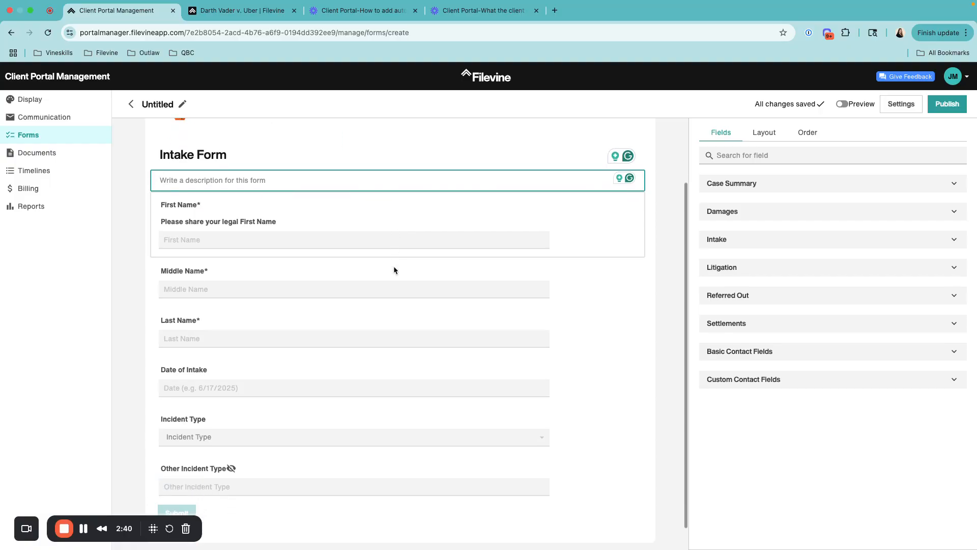
pyautogui.scroll(2, 395, 270)
pyautogui.scroll(-3, 281, 225)
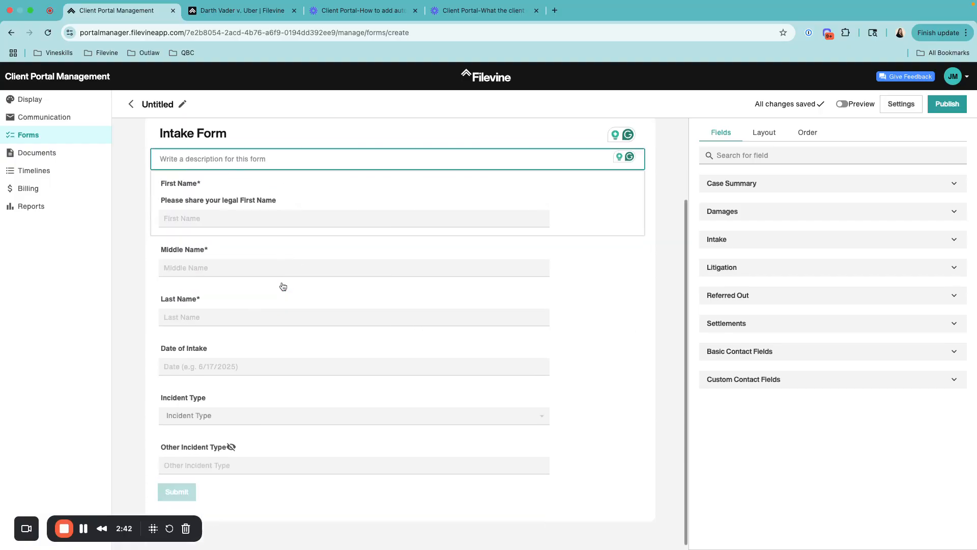
pyautogui.scroll(3, 283, 286)
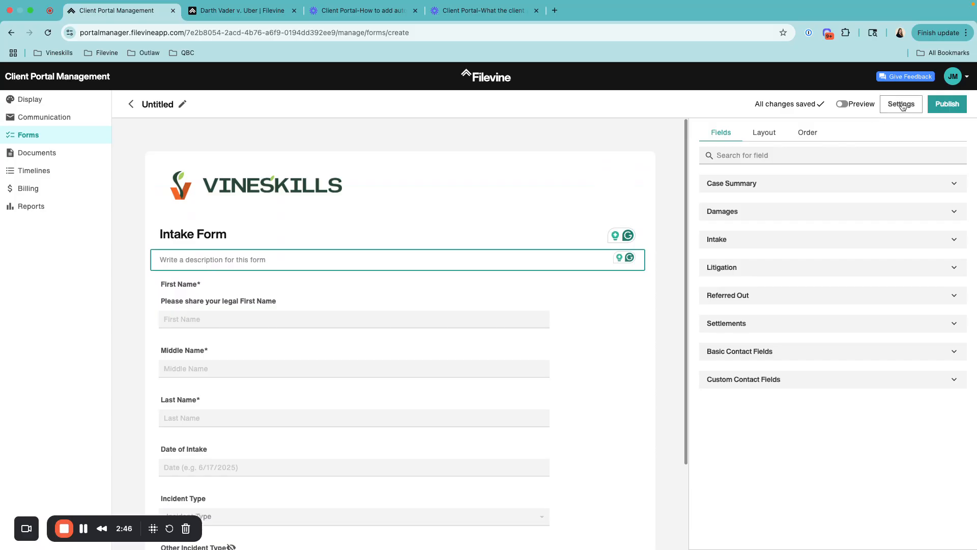
# - View the available layout elements and the form's expiration, tag and portal message settings, leaving the settings unchanged
pyautogui.click(767, 134)
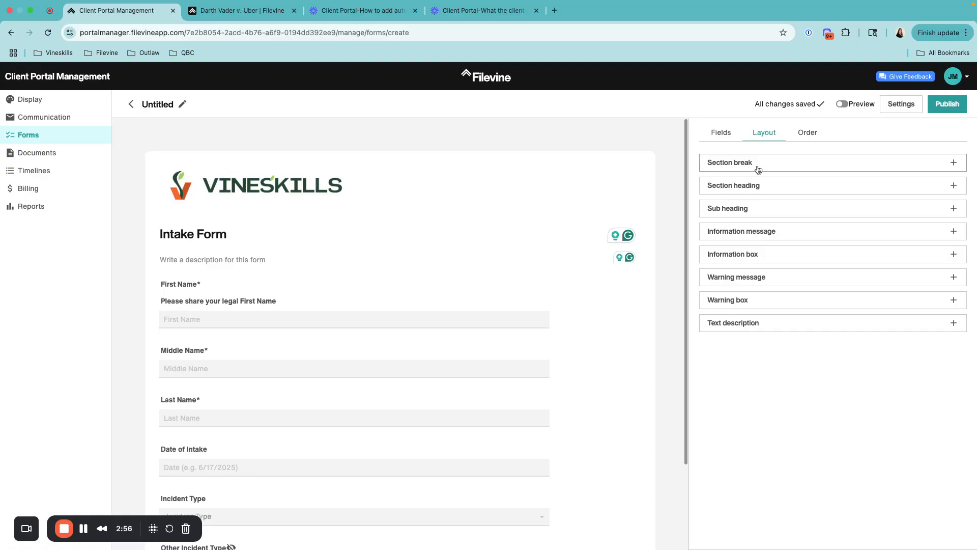
pyautogui.scroll(-2, 386, 508)
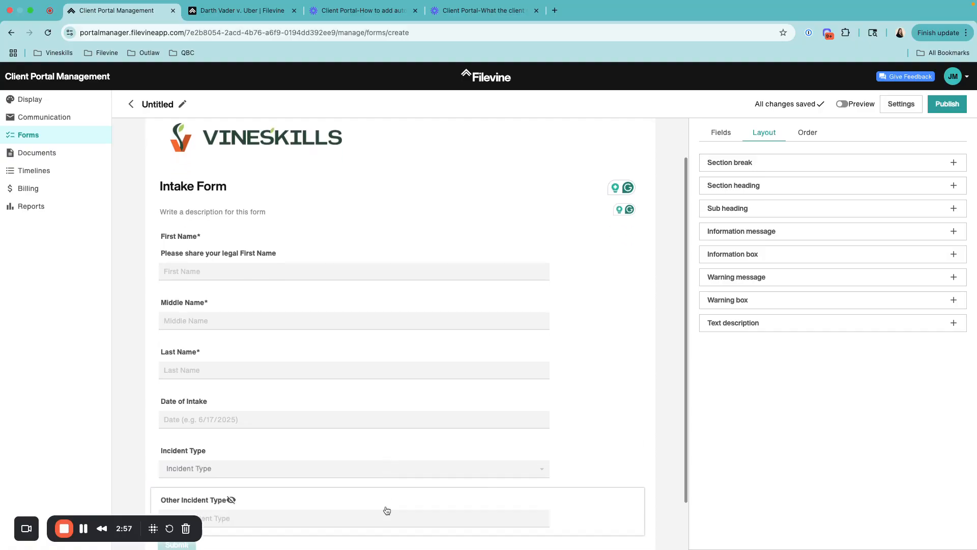
pyautogui.click(385, 454)
pyautogui.click(899, 105)
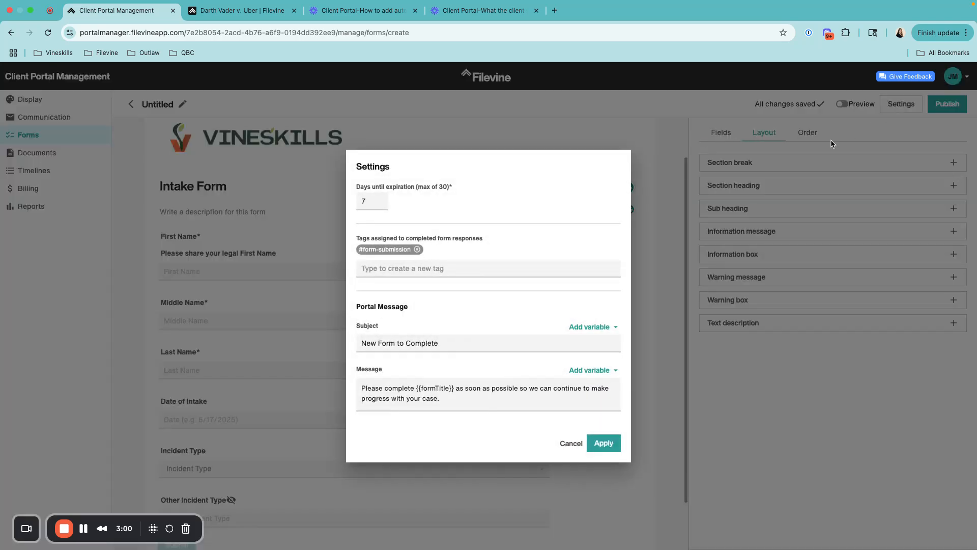
pyautogui.click(571, 443)
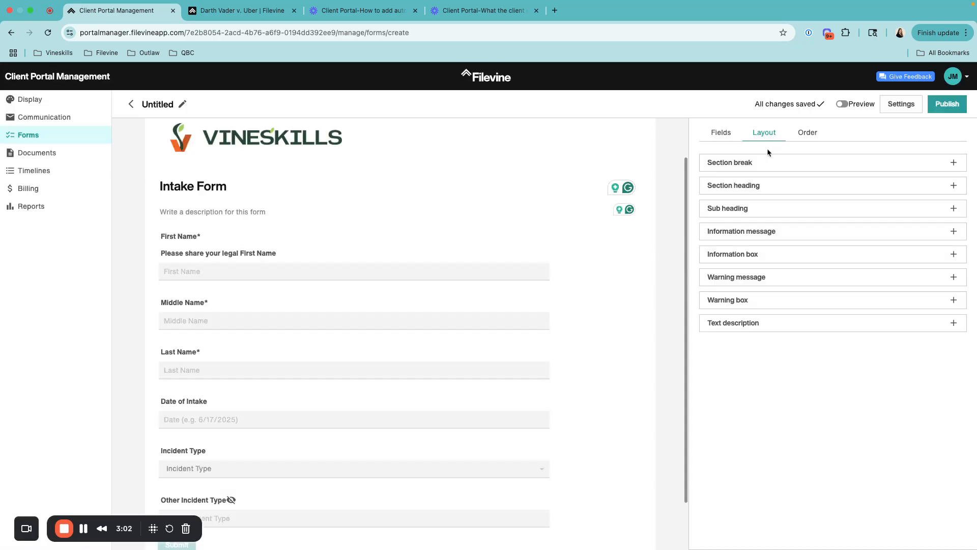
# - Add a section break to the form and place it between the Date of Intake and Incident Type fields
pyautogui.click(754, 168)
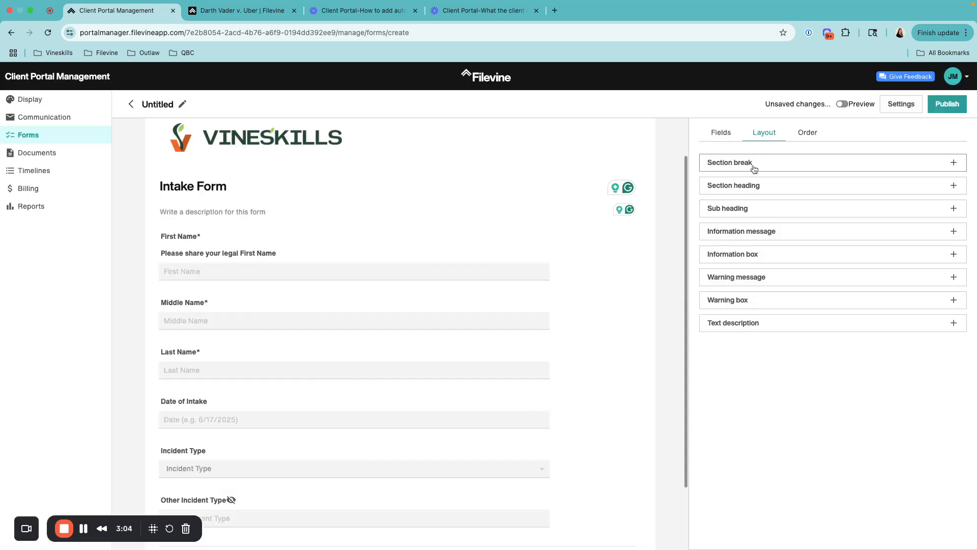
pyautogui.scroll(-3, 463, 389)
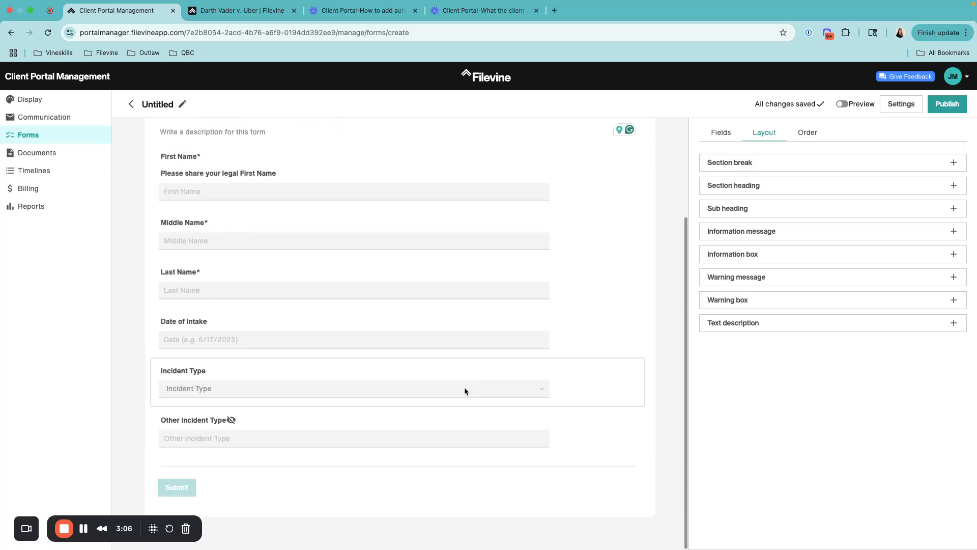
pyautogui.scroll(4, 464, 390)
pyautogui.scroll(-4, 451, 432)
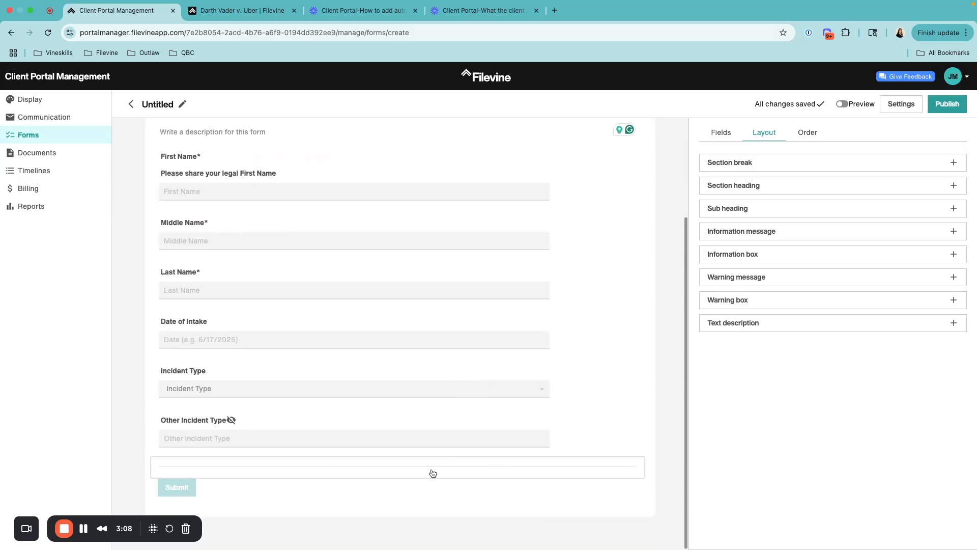
pyautogui.moveTo(433, 473); pyautogui.dragTo(432, 372)
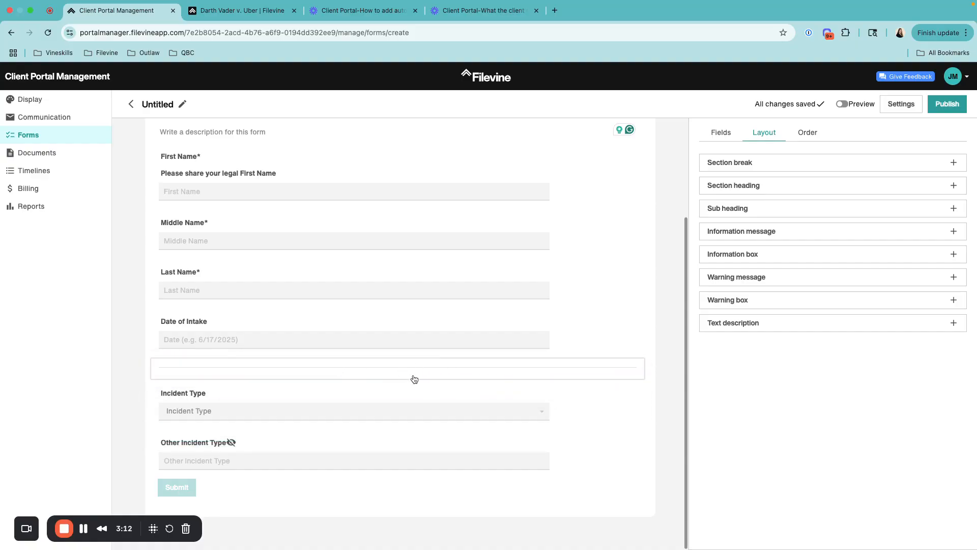
# - Add a section heading directly above the Incident Type field and set its text to "Incident Info"
pyautogui.click(761, 187)
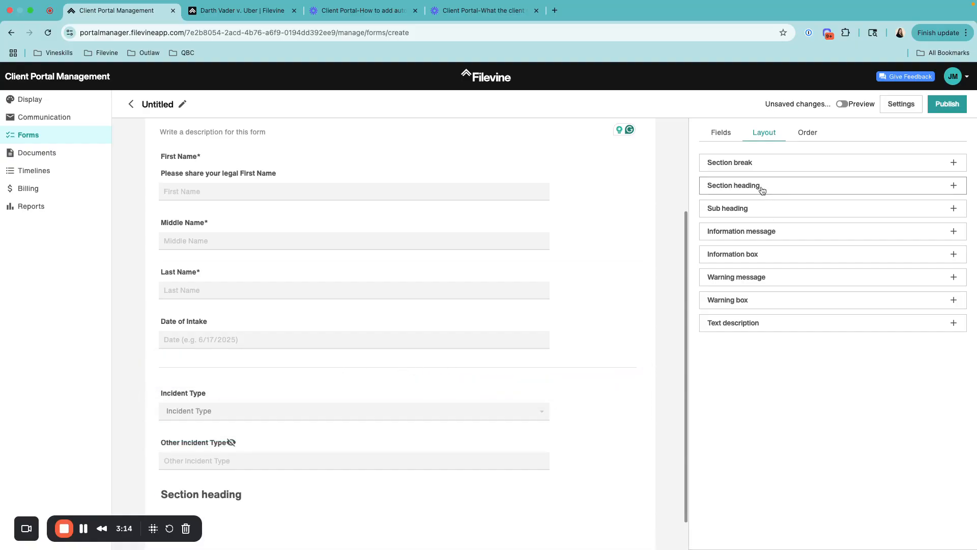
pyautogui.moveTo(304, 495); pyautogui.dragTo(253, 395)
pyautogui.click(241, 397)
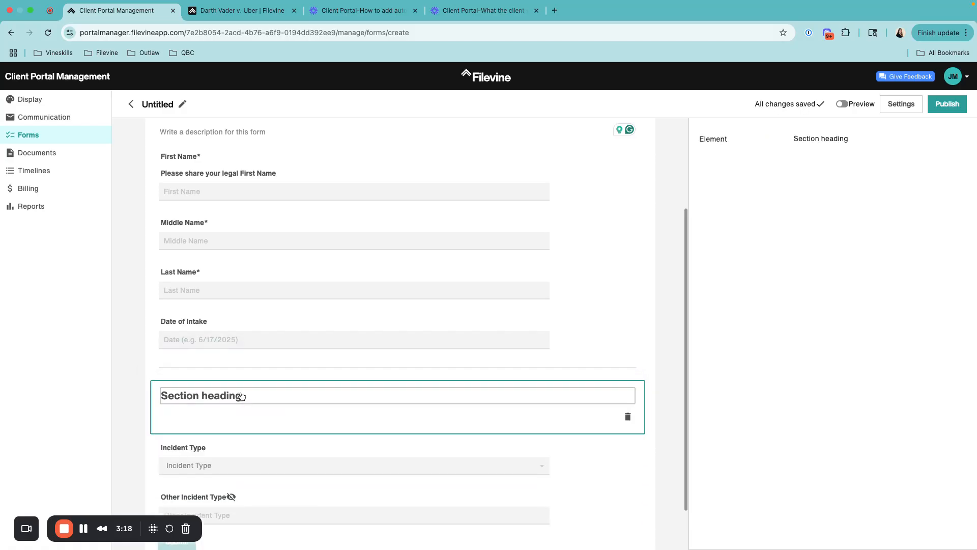
pyautogui.click(239, 398)
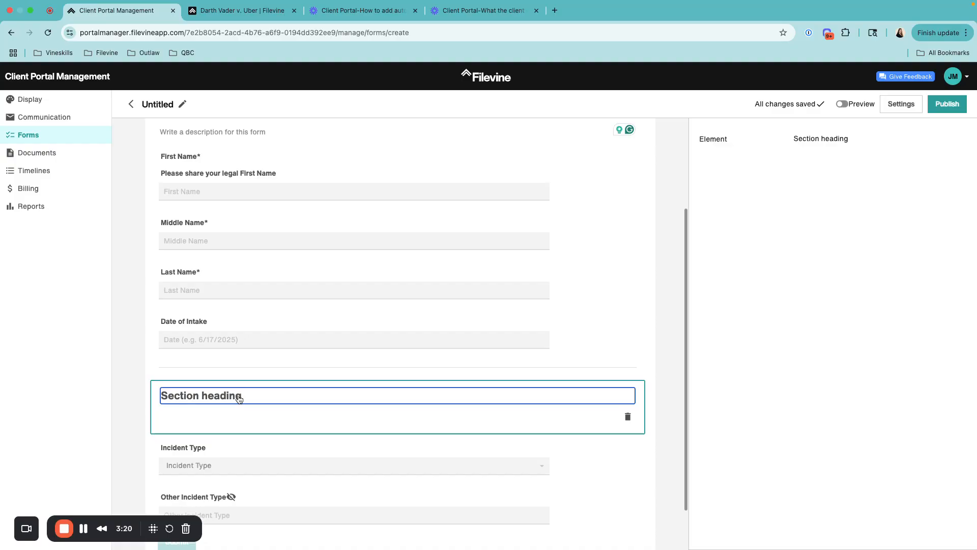
pyautogui.press('super+a')
pyautogui.press('BackSpace')
pyautogui.write('Incident')
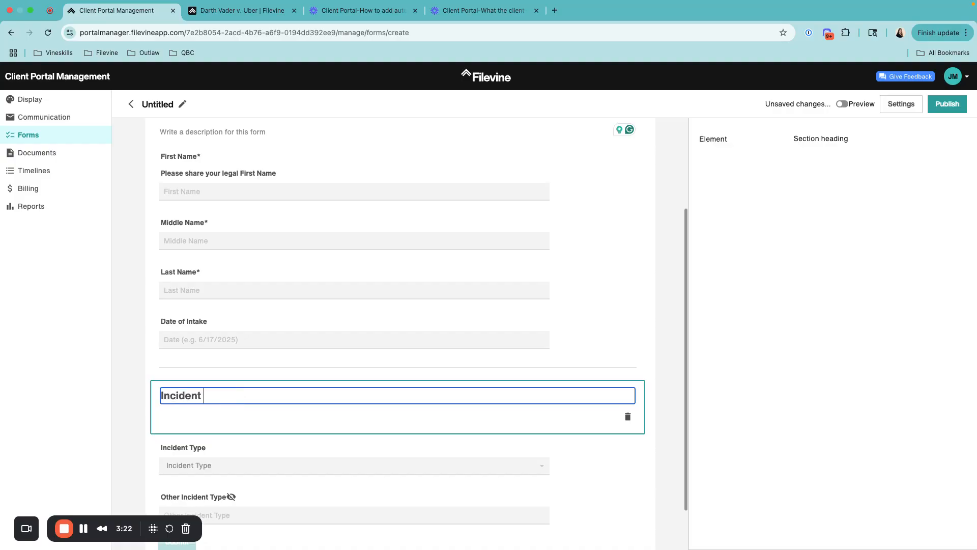
pyautogui.write(' Inform')
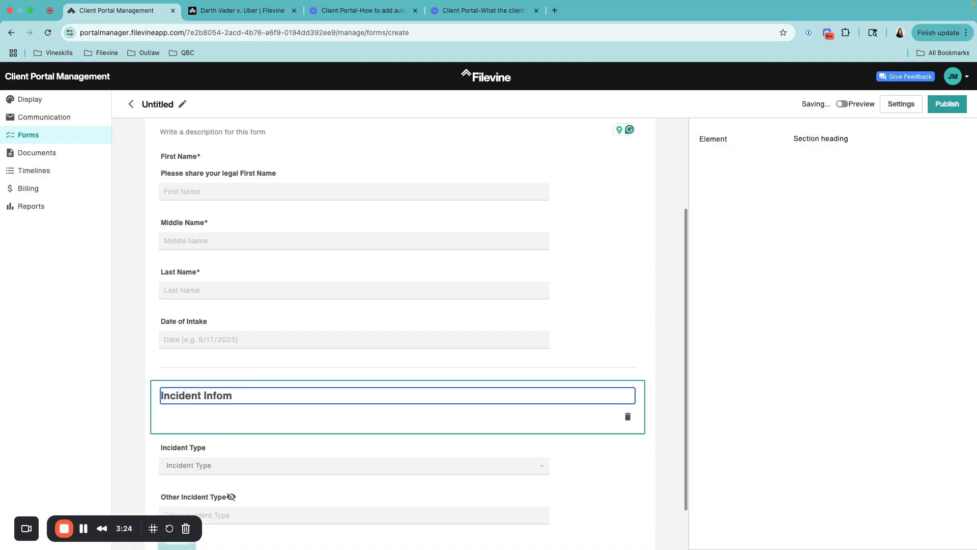
pyautogui.press('BackSpace')
pyautogui.press('BackSpace')
pyautogui.press('BackSpace')
pyautogui.write('o')
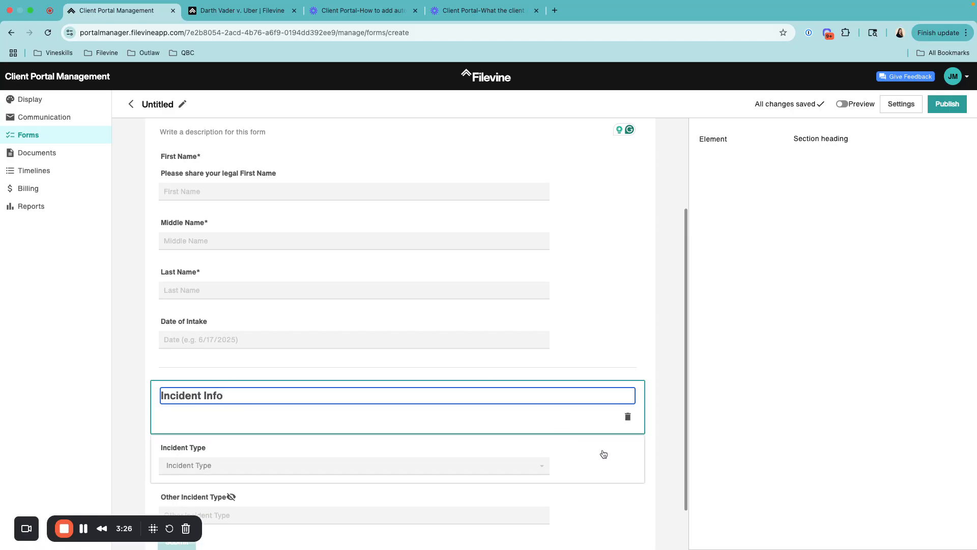
pyautogui.click(602, 455)
pyautogui.scroll(-1, 604, 457)
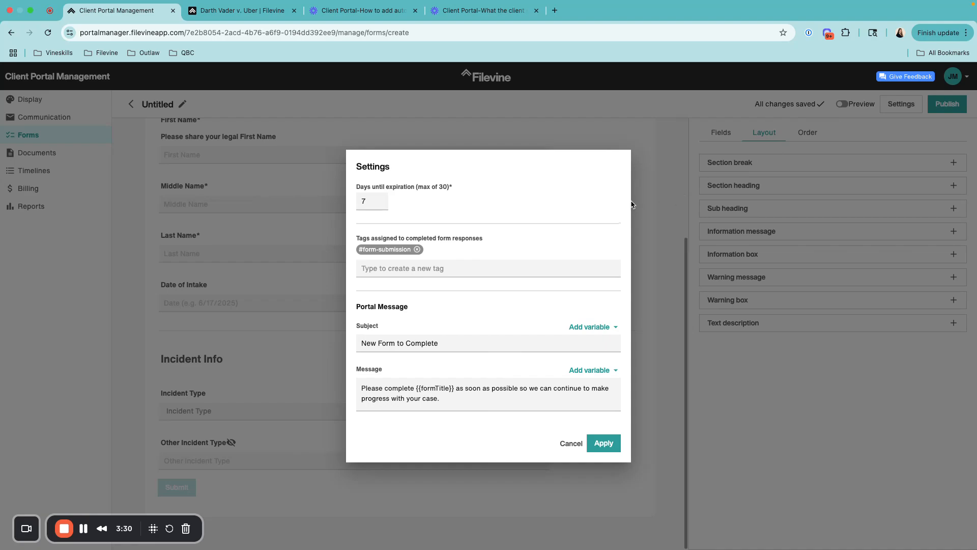
pyautogui.click(572, 443)
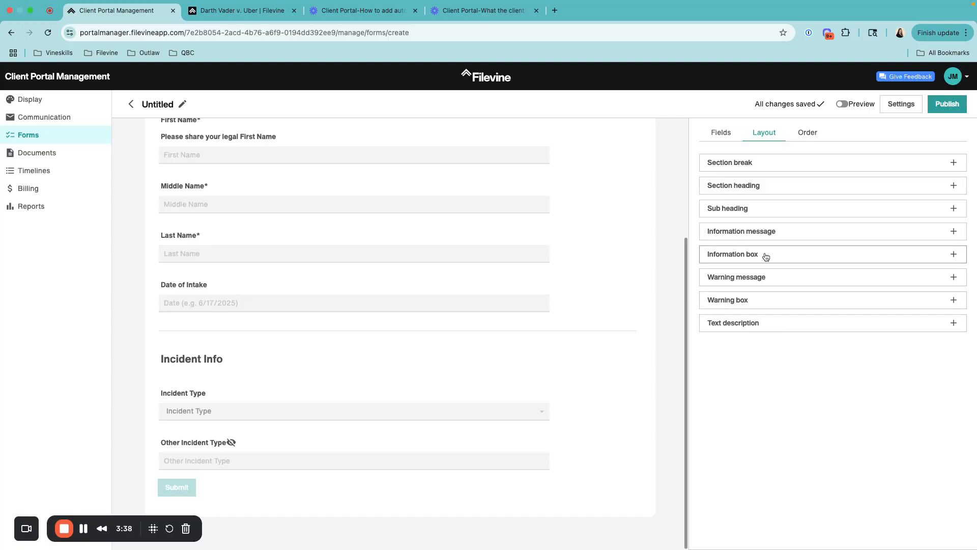
pyautogui.click(812, 133)
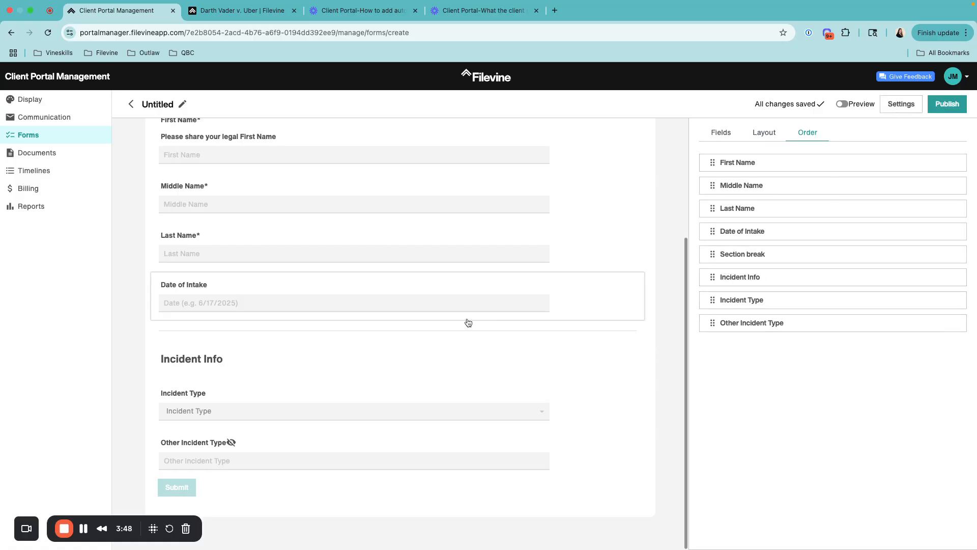
pyautogui.click(433, 295)
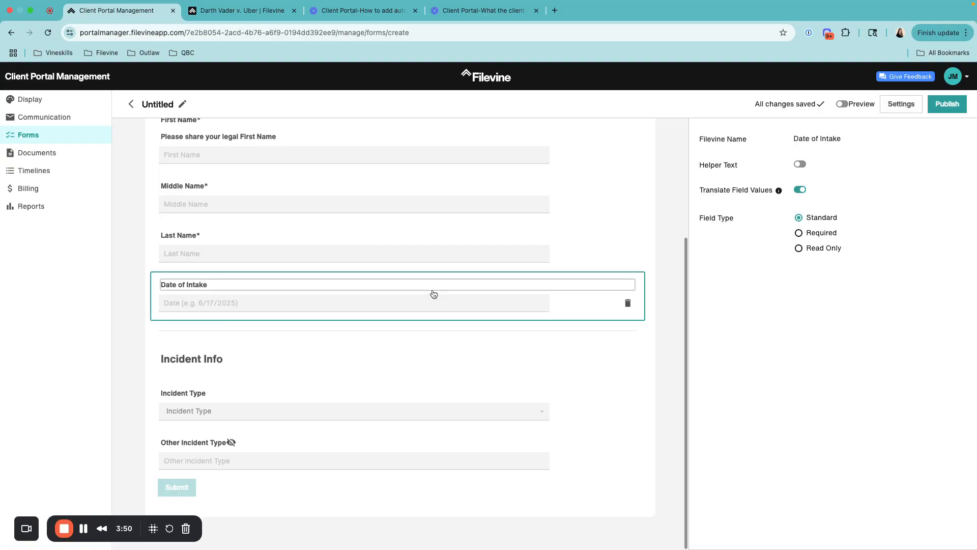
# - In the form settings, enter "intake-form" as a new tag for completed form responses
pyautogui.click(899, 106)
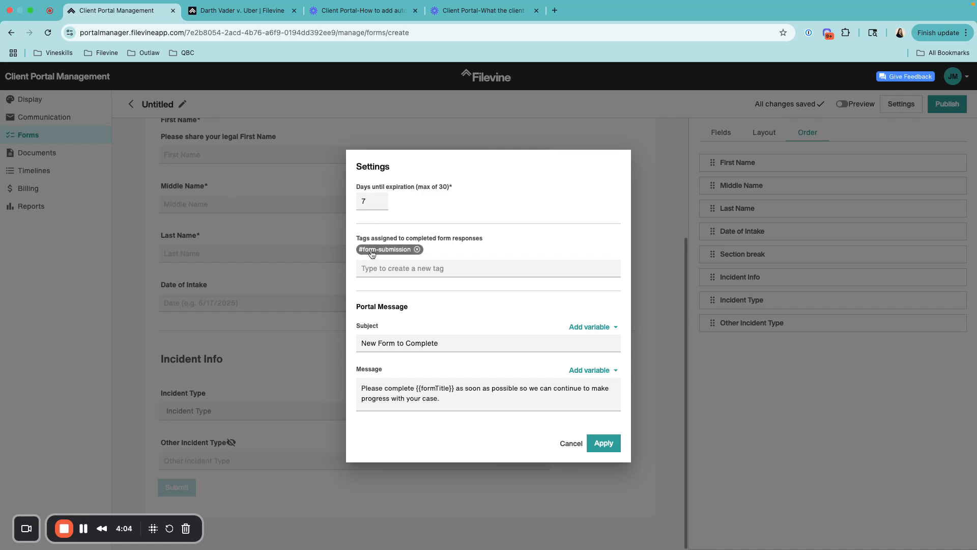
pyautogui.click(391, 273)
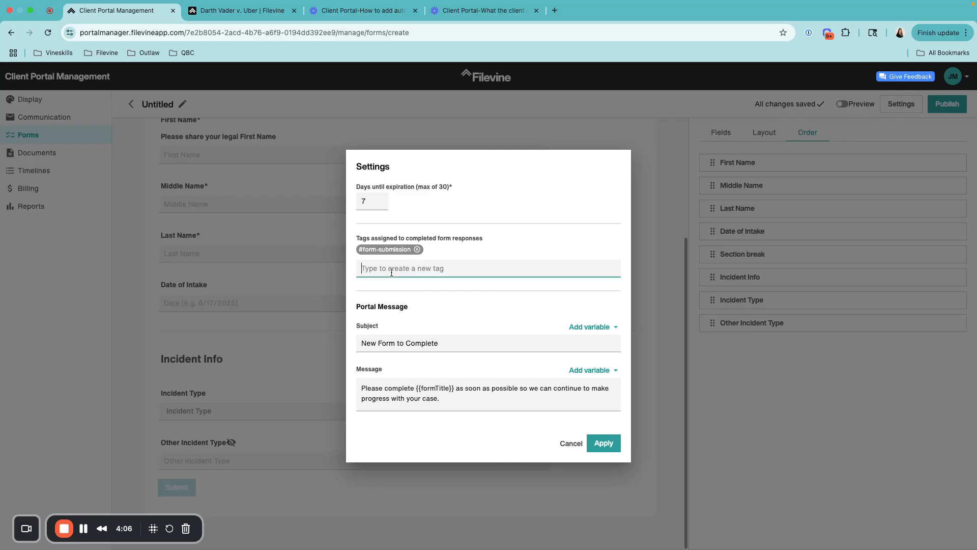
pyautogui.write('intake')
pyautogui.write('-fro')
pyautogui.write('om')
# - Append the Form Title variable to the portal message subject so it reads "New Form to Complete {{formTitle}}"
pyautogui.click(456, 349)
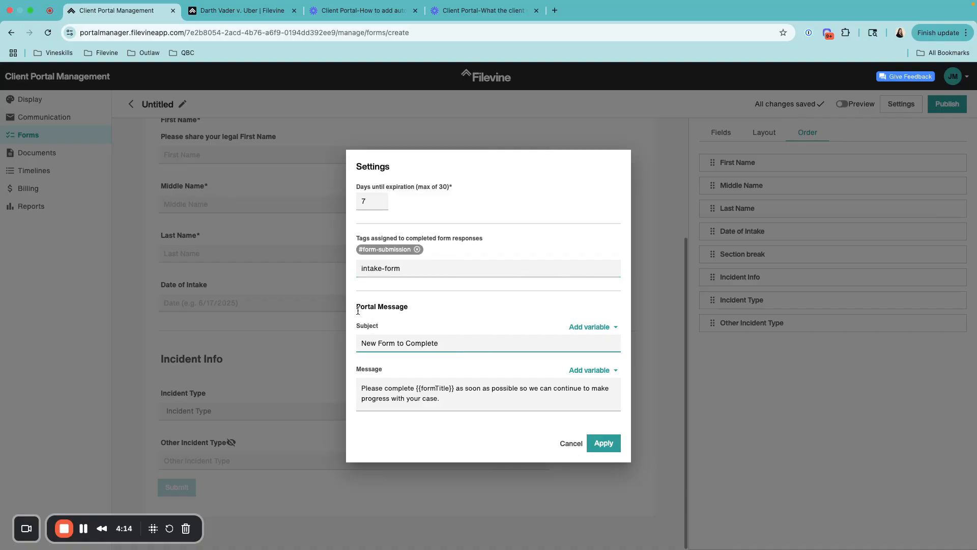
pyautogui.moveTo(358, 311); pyautogui.dragTo(402, 308)
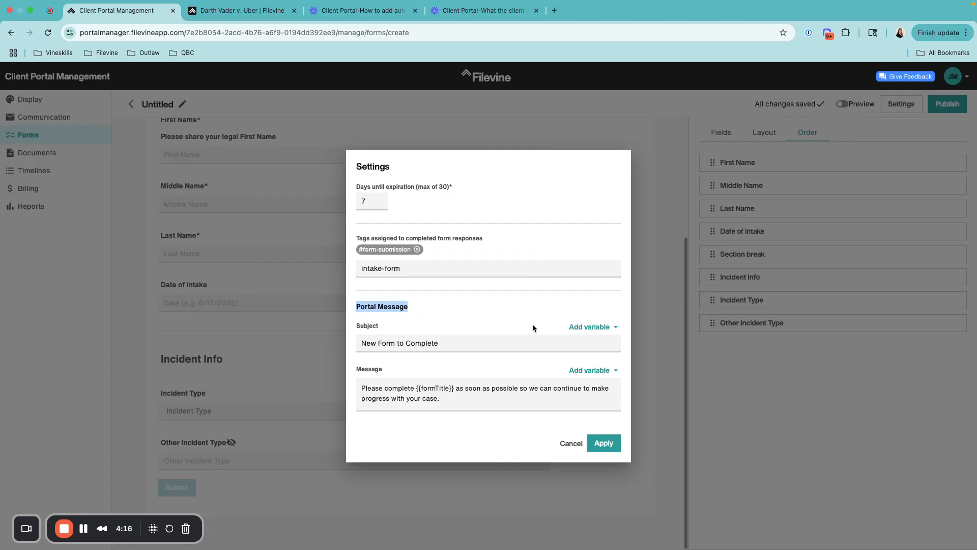
pyautogui.click(482, 343)
pyautogui.click(589, 328)
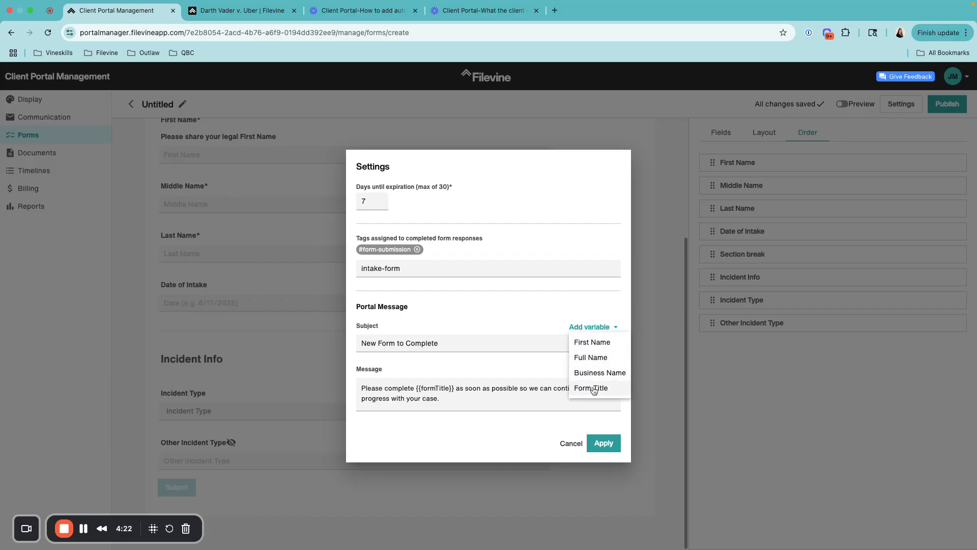
pyautogui.click(537, 347)
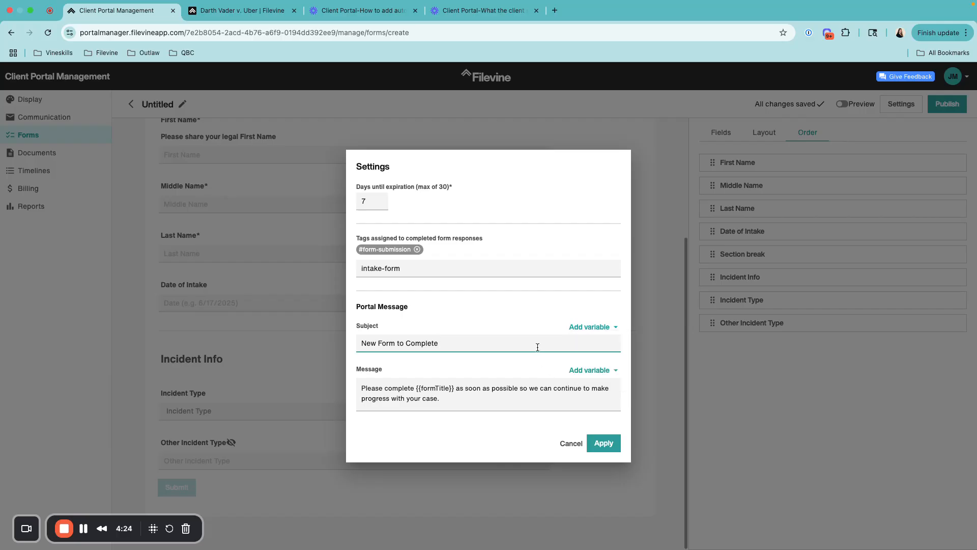
pyautogui.click(593, 327)
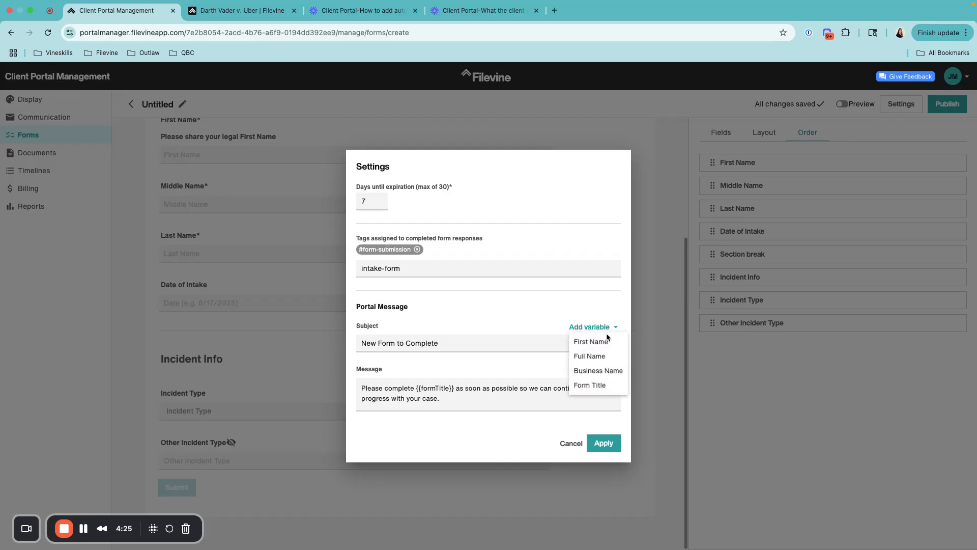
pyautogui.click(596, 390)
pyautogui.click(438, 343)
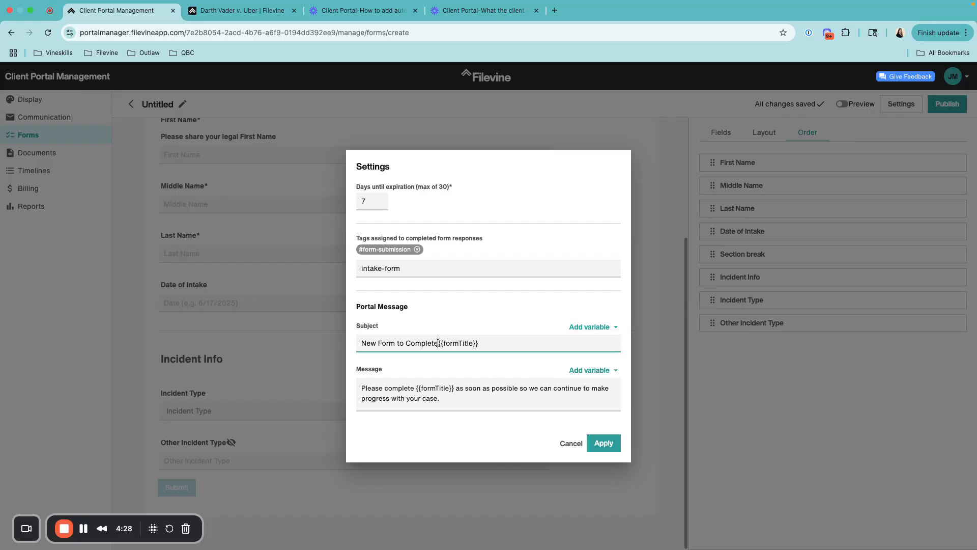
# - Apply the form settings with the default portal message body and publish the form
pyautogui.click(459, 406)
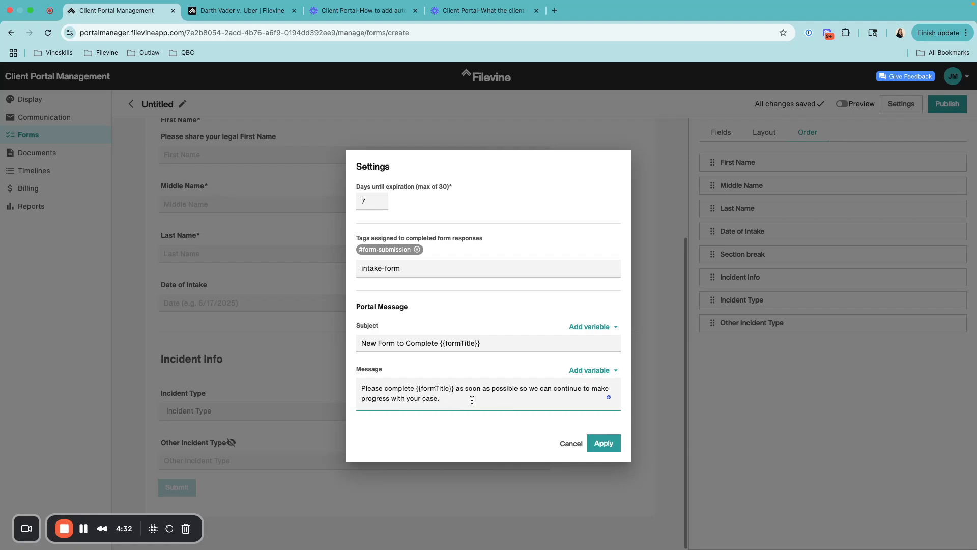
pyautogui.click(590, 370)
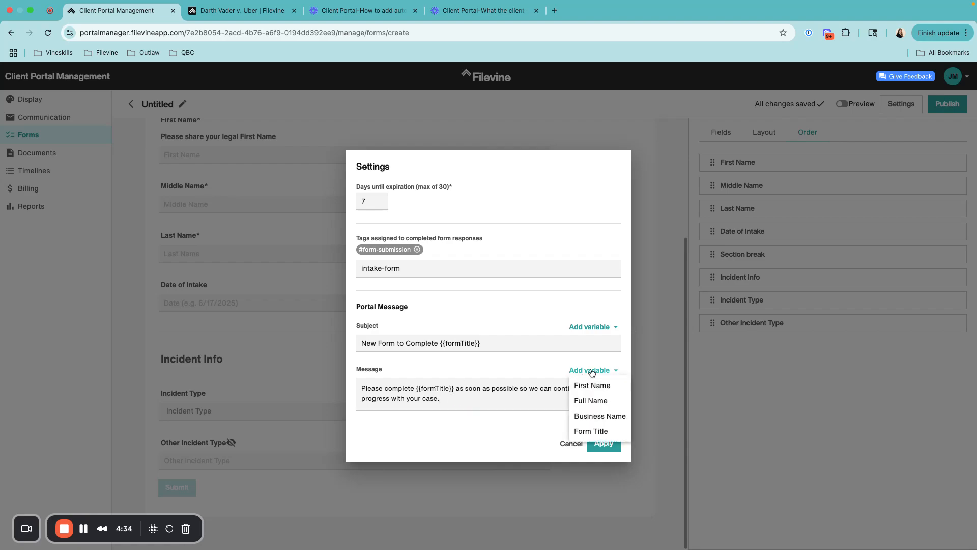
pyautogui.click(593, 400)
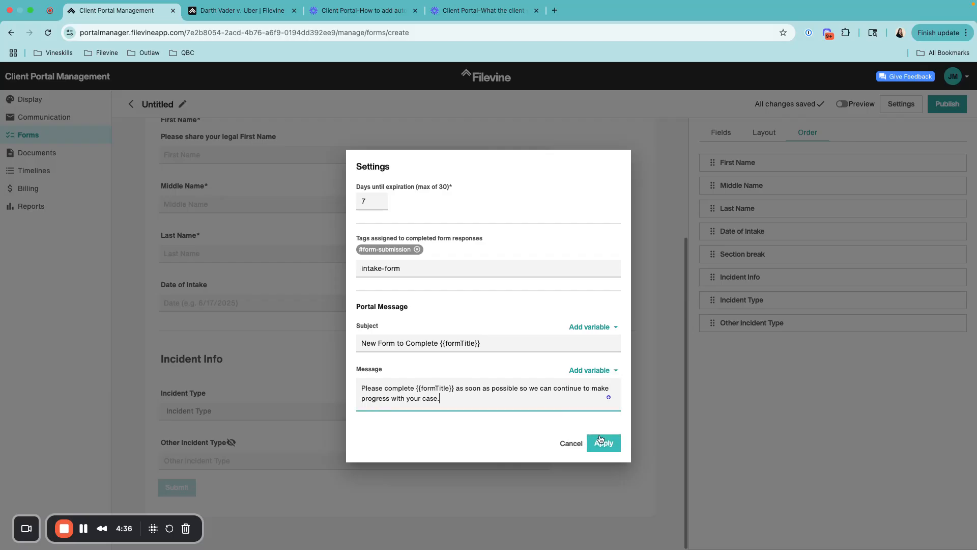
pyautogui.click(604, 444)
pyautogui.scroll(5, 546, 353)
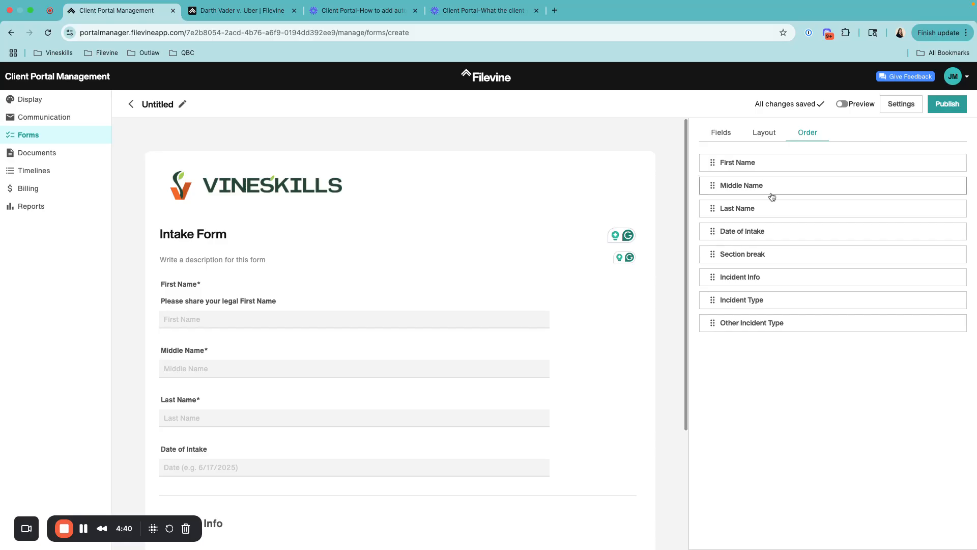
pyautogui.click(947, 104)
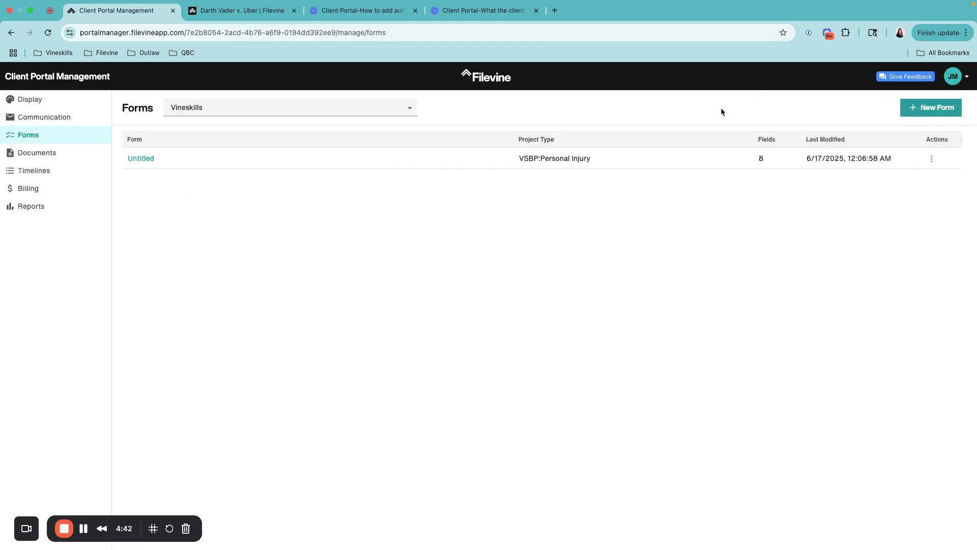
pyautogui.click(137, 162)
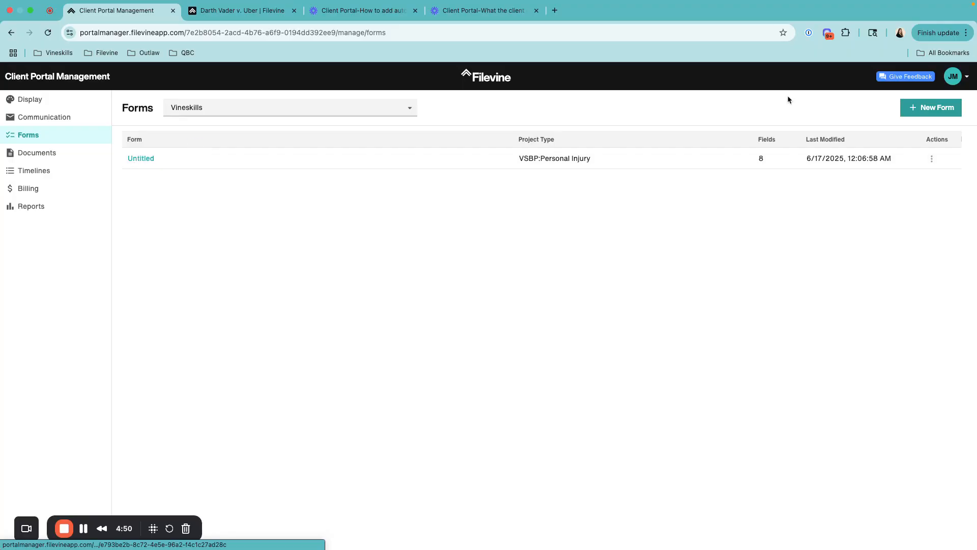
pyautogui.click(932, 158)
pyautogui.click(935, 178)
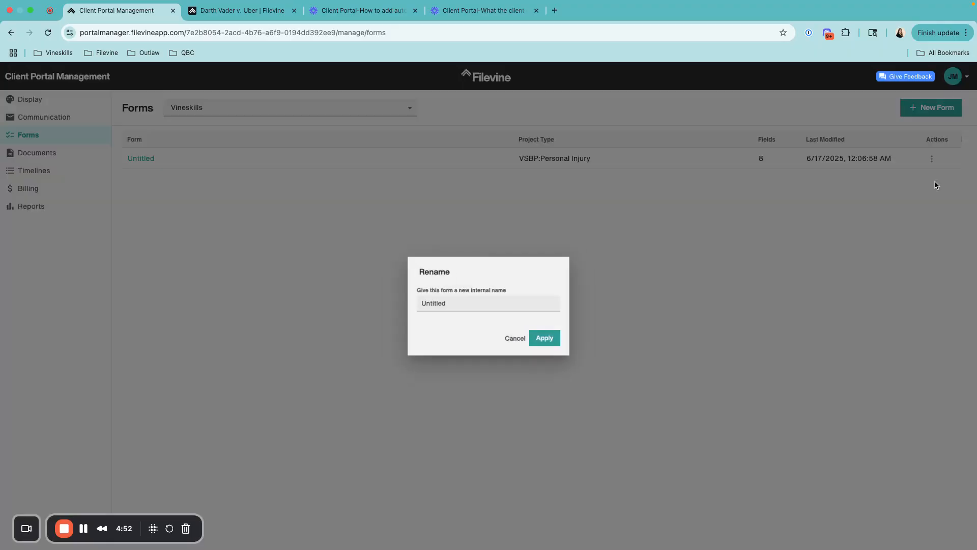
pyautogui.click(550, 341)
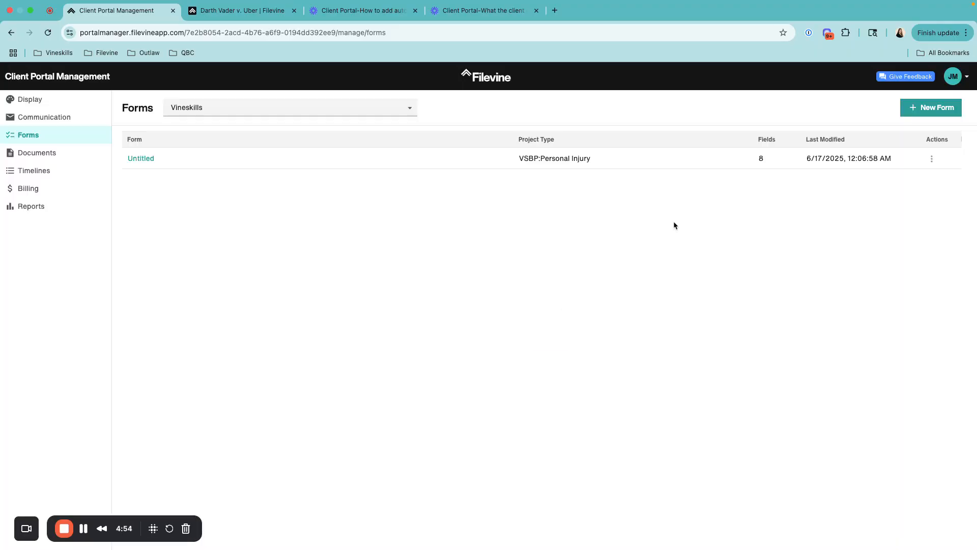
# - Rename the published VSBP:Personal Injury form to "Intake Form" in the forms list
pyautogui.click(932, 161)
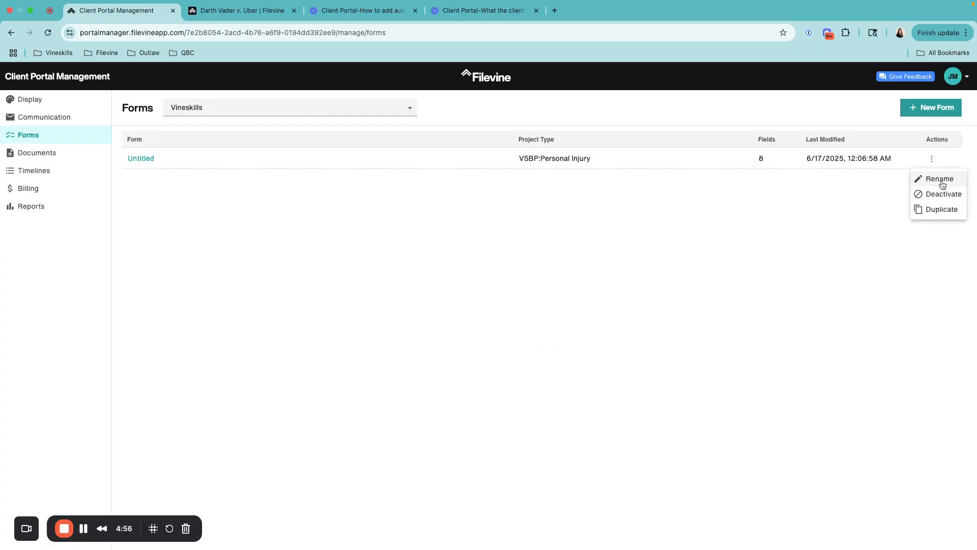
pyautogui.click(940, 182)
pyautogui.click(498, 304)
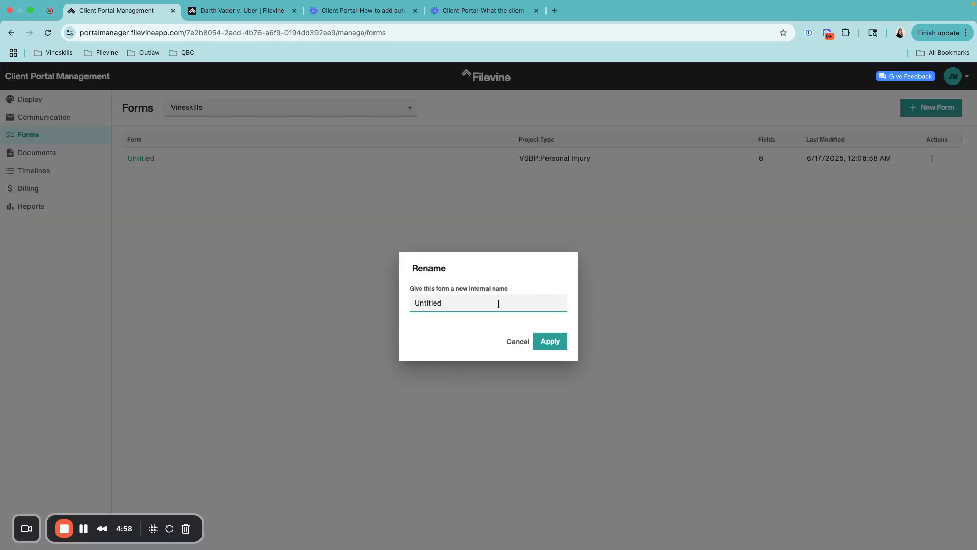
pyautogui.press('super+a')
pyautogui.write('Intake F')
pyautogui.click(549, 342)
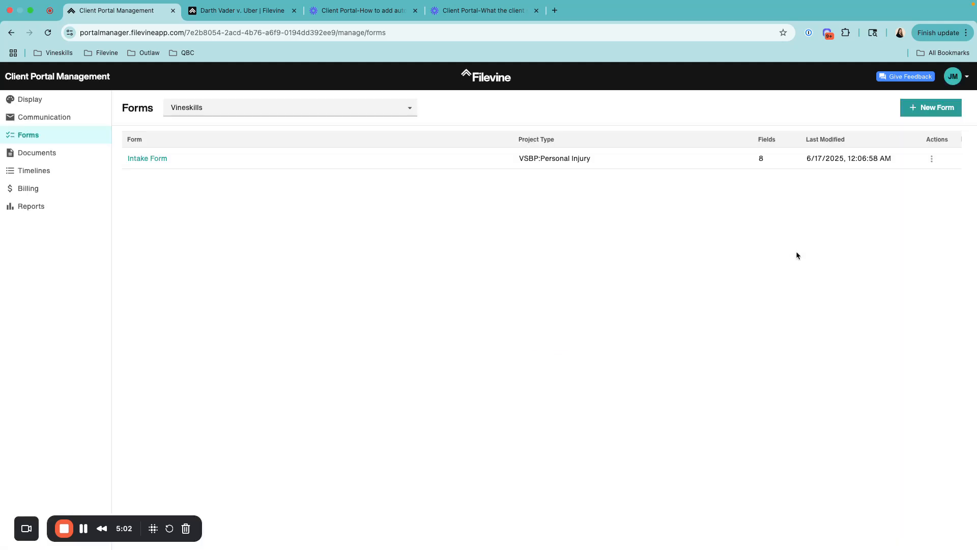
pyautogui.click(932, 160)
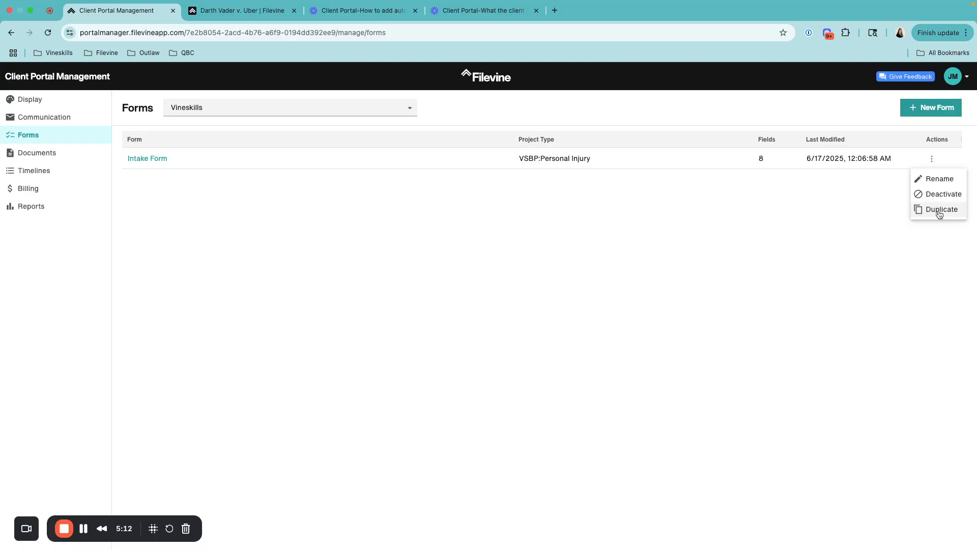
pyautogui.click(688, 264)
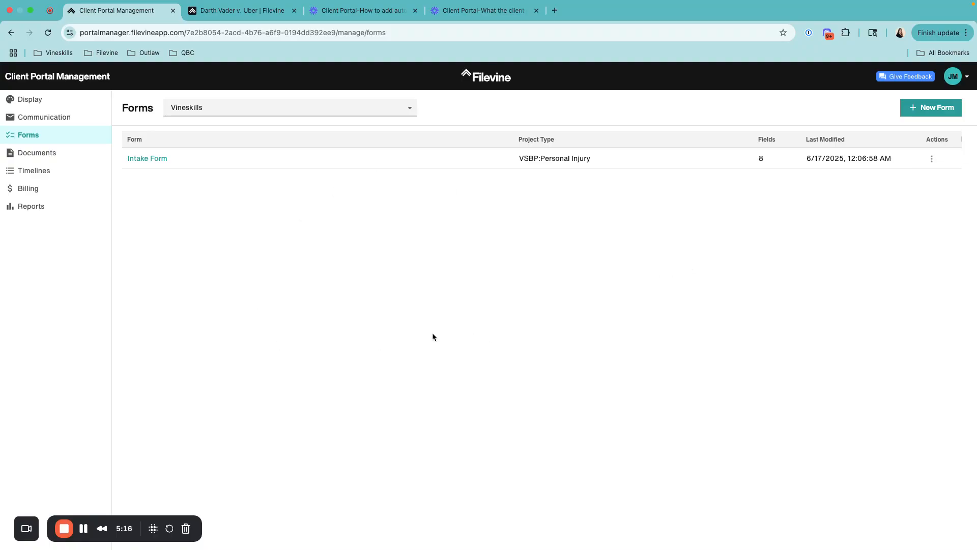